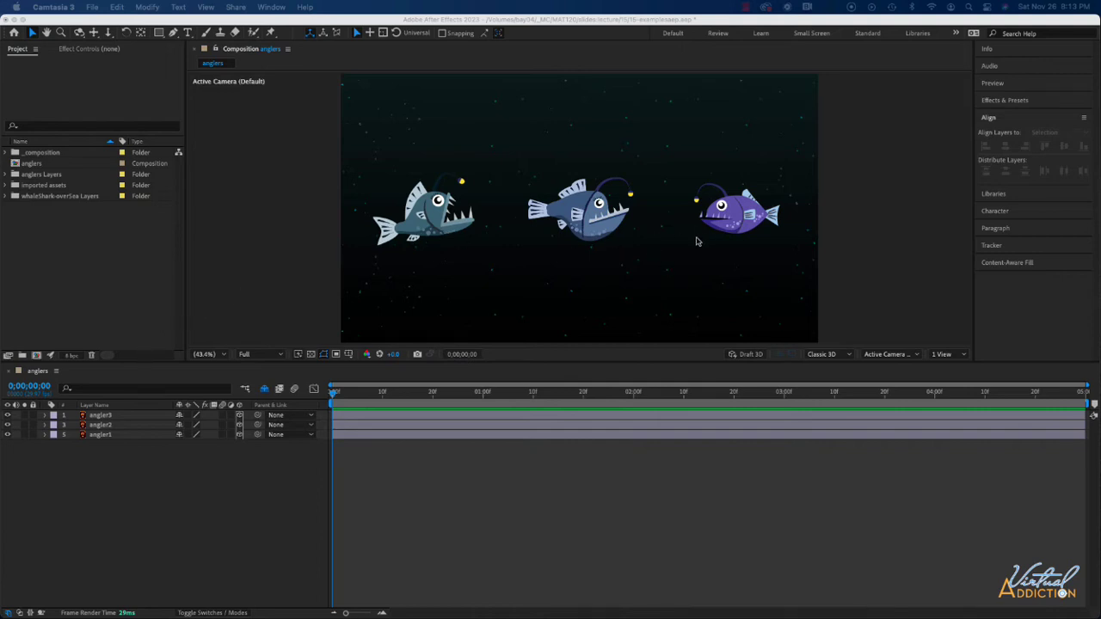
Step: Switch the anglers composition to a two-view layout showing the active camera and Top views
{"action": "left_click", "coordinate": [368, 272]}
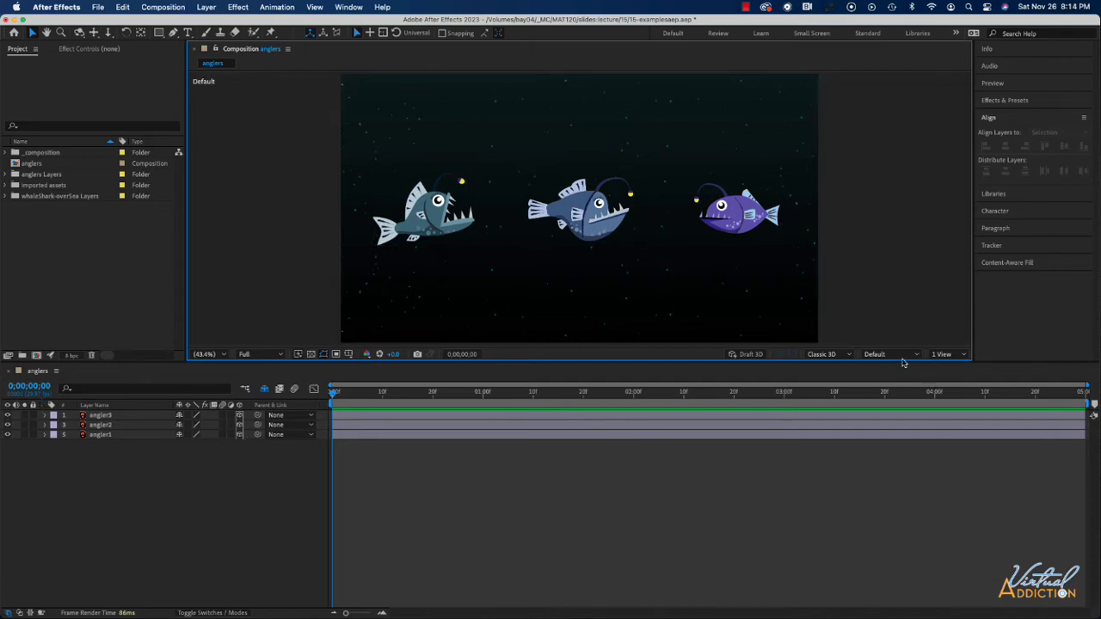
{"action": "left_click", "coordinate": [951, 356]}
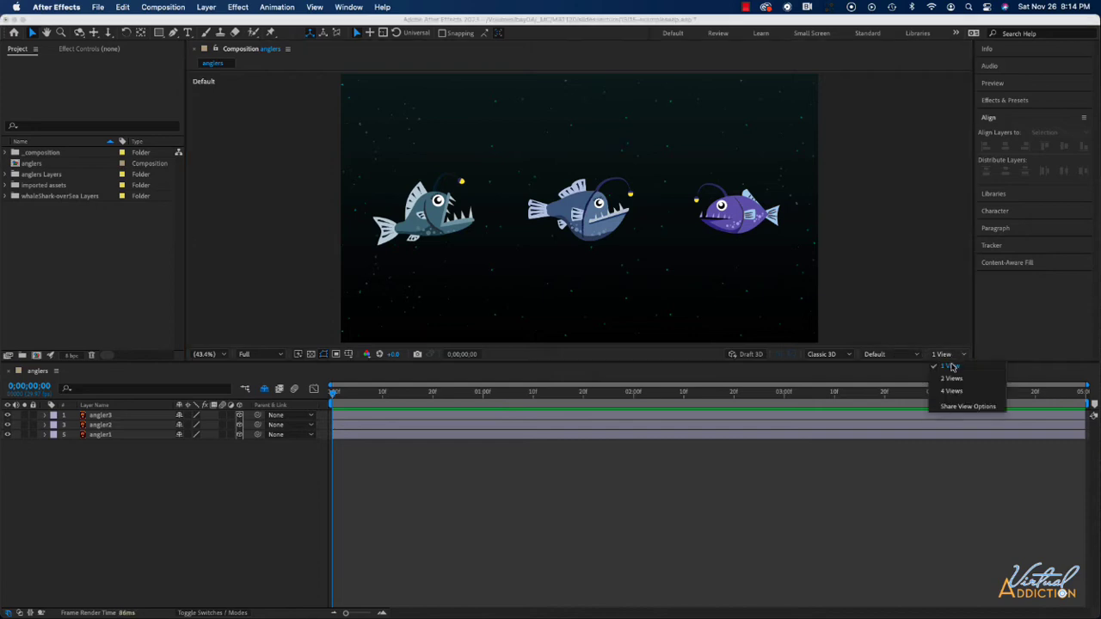
{"action": "left_click", "coordinate": [951, 378]}
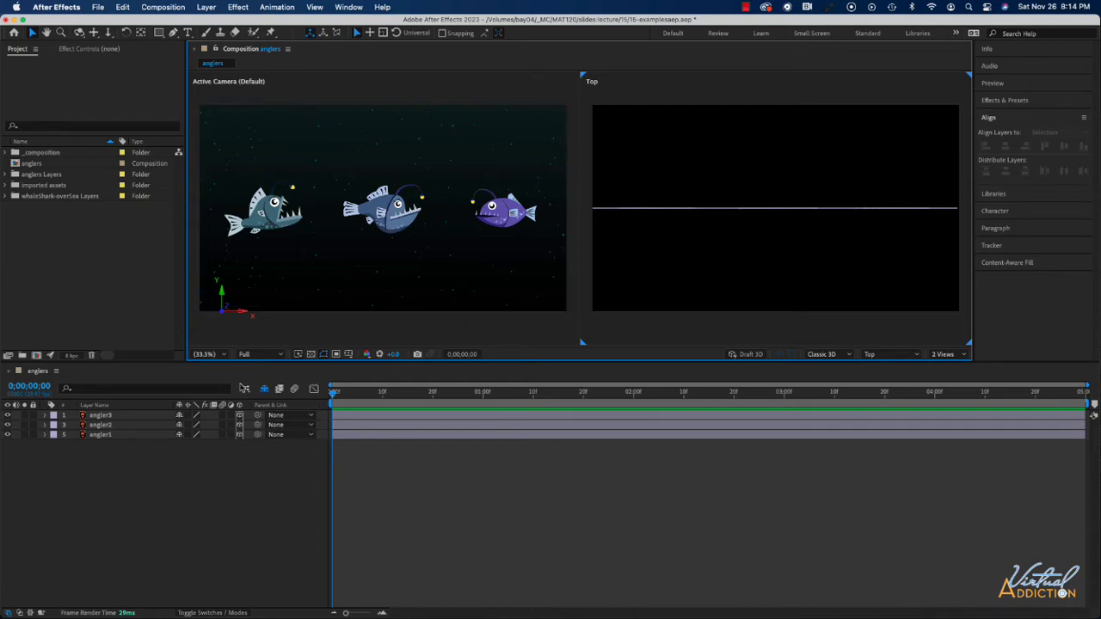
Step: Reveal the Position property of the angler3, angler2 and angler1 layers together
{"action": "left_click", "coordinate": [109, 422]}
{"action": "left_click", "coordinate": [108, 416]}
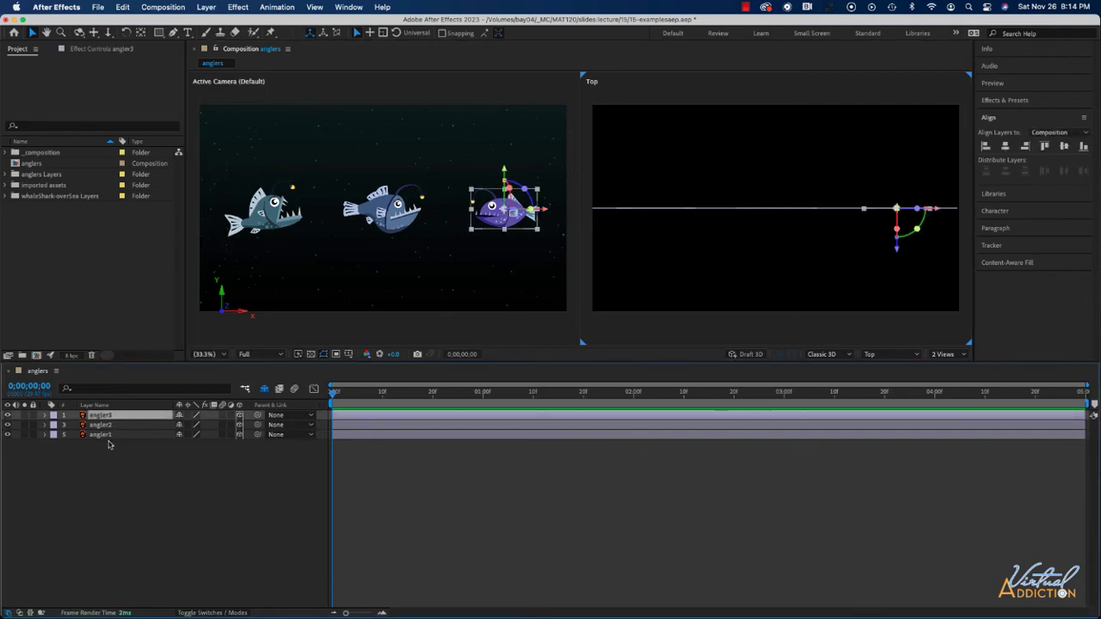
{"action": "left_click", "coordinate": [110, 435], "text": "shift"}
{"action": "key", "text": "p"}
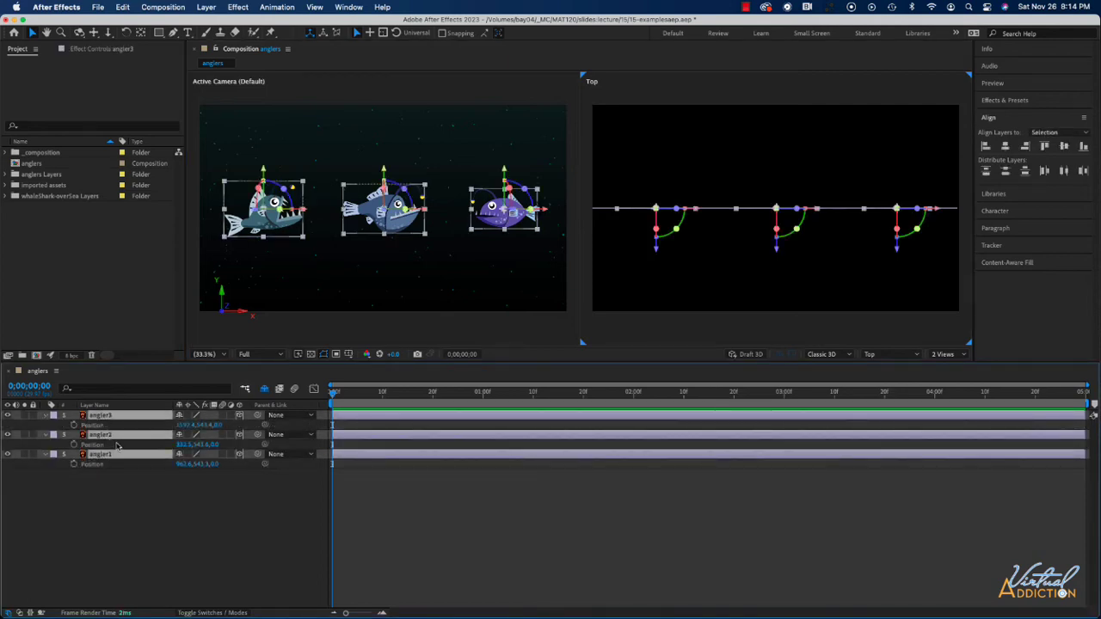
{"action": "left_click", "coordinate": [159, 512]}
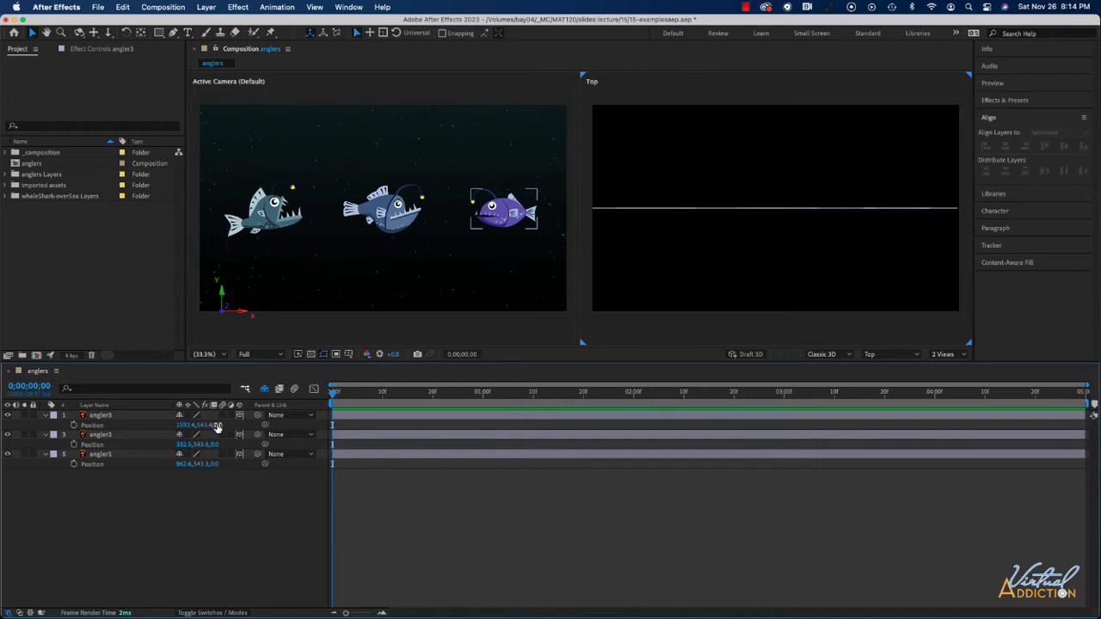
Step: Bring angler3 forward to a Z position of about -593 and shift it inward to X about 1431.5
{"action": "left_click_drag", "start_coordinate": [217, 428], "coordinate": [3, 427]}
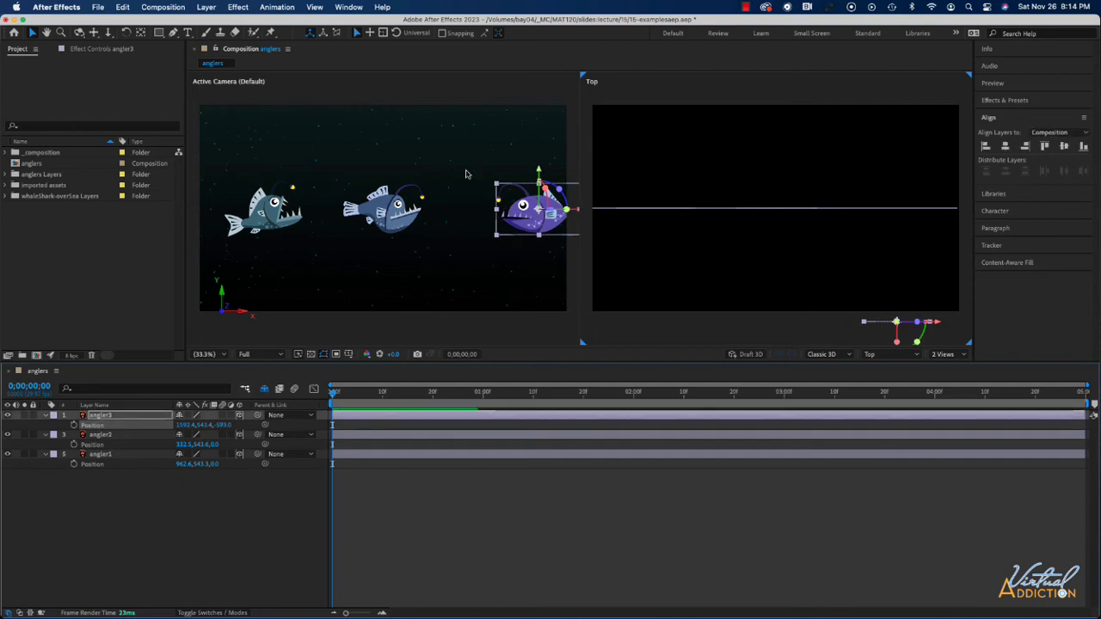
{"action": "left_click", "coordinate": [577, 211]}
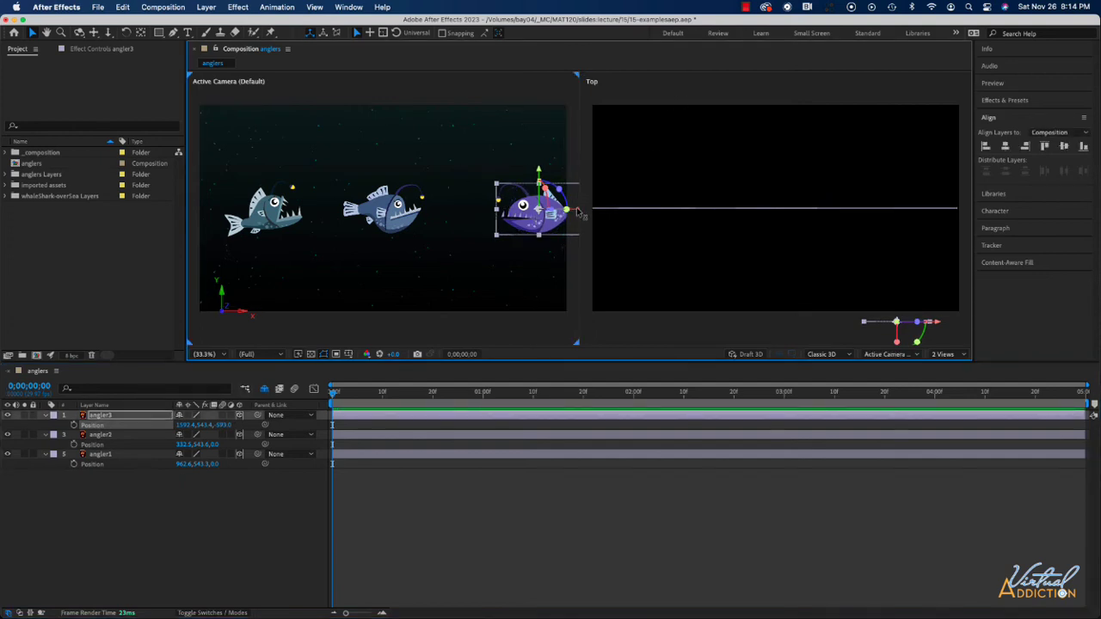
{"action": "left_click_drag", "start_coordinate": [577, 211], "coordinate": [539, 212]}
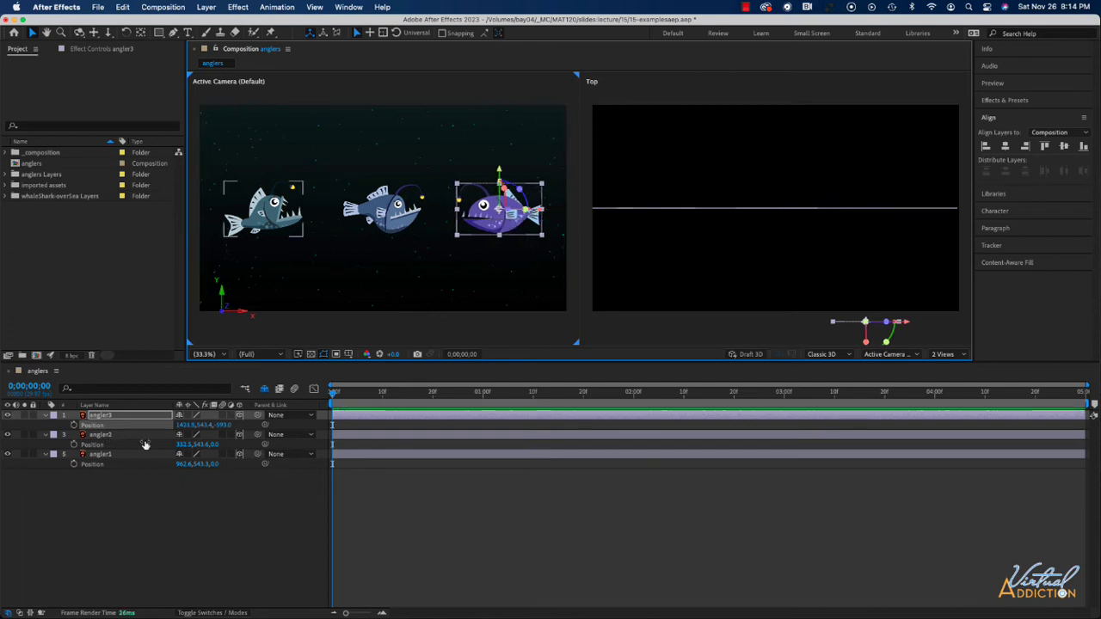
Step: Bring angler2 forward to a Z position of about -952 and move it back into frame at X about 543.5
{"action": "left_click_drag", "start_coordinate": [215, 447], "coordinate": [117, 449]}
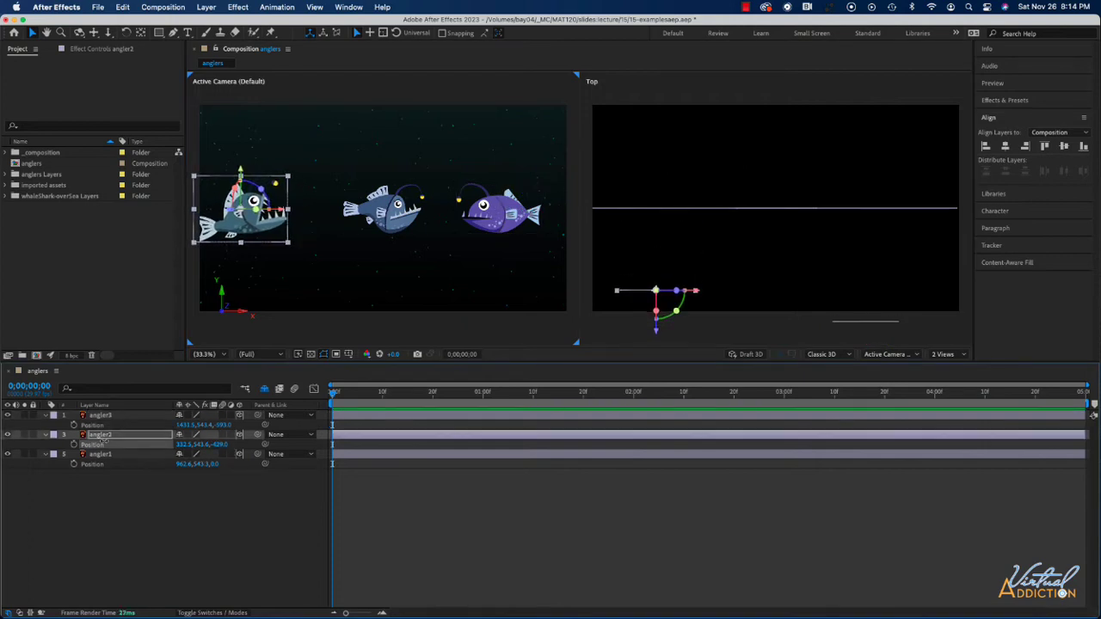
{"action": "left_click_drag", "start_coordinate": [215, 445], "coordinate": [135, 446]}
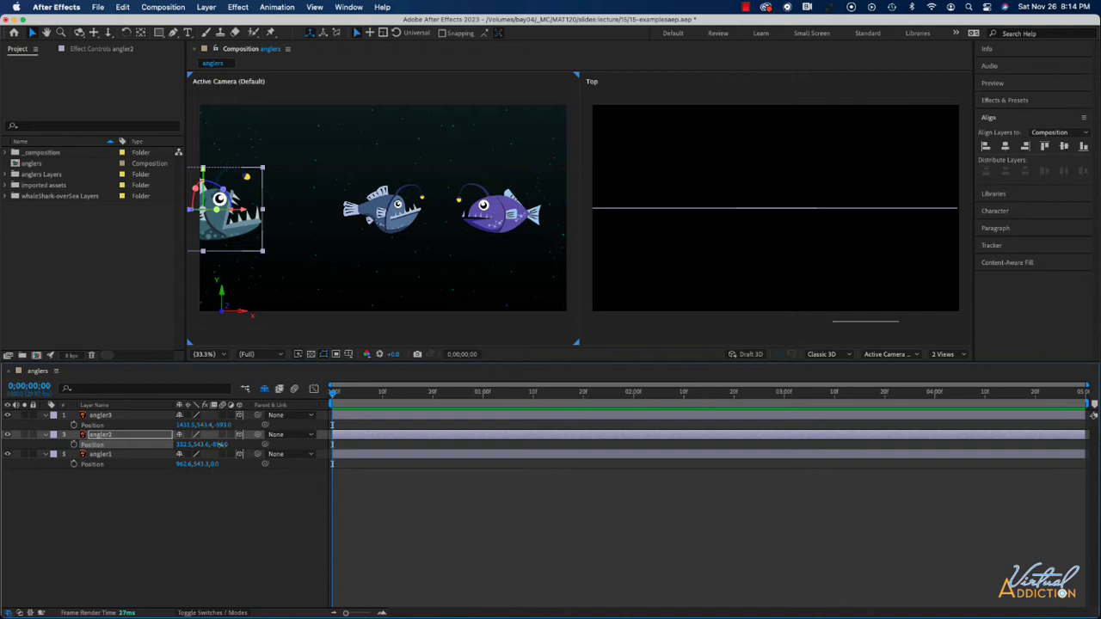
{"action": "left_click_drag", "start_coordinate": [215, 445], "coordinate": [306, 446]}
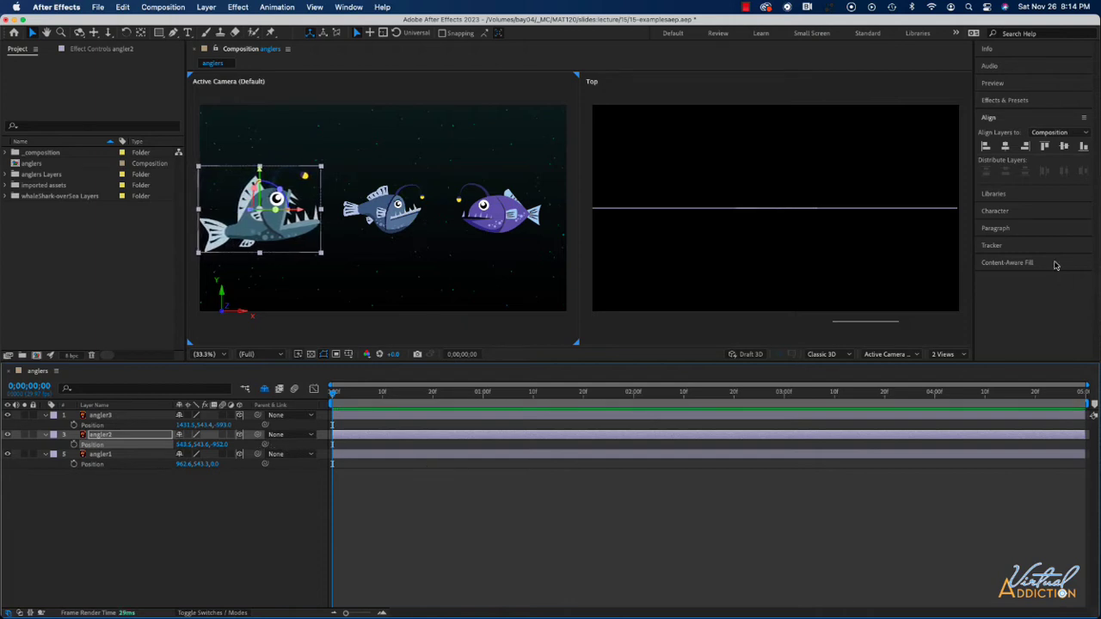
{"action": "scroll", "coordinate": [852, 293], "scroll_direction": "down", "scroll_amount": 5}
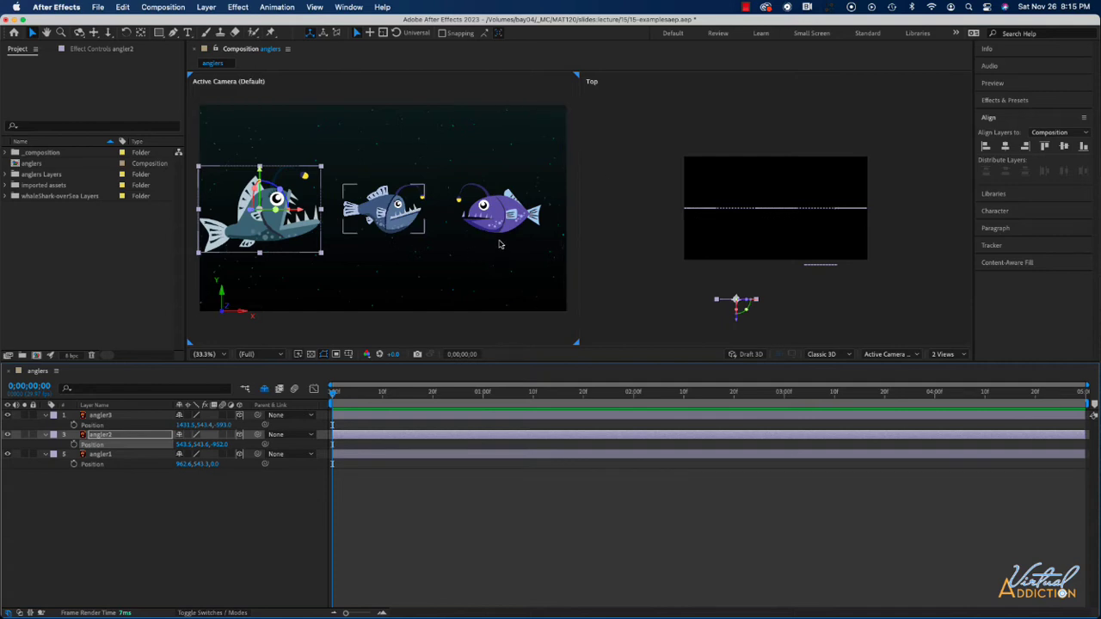
{"action": "left_click", "coordinate": [338, 175]}
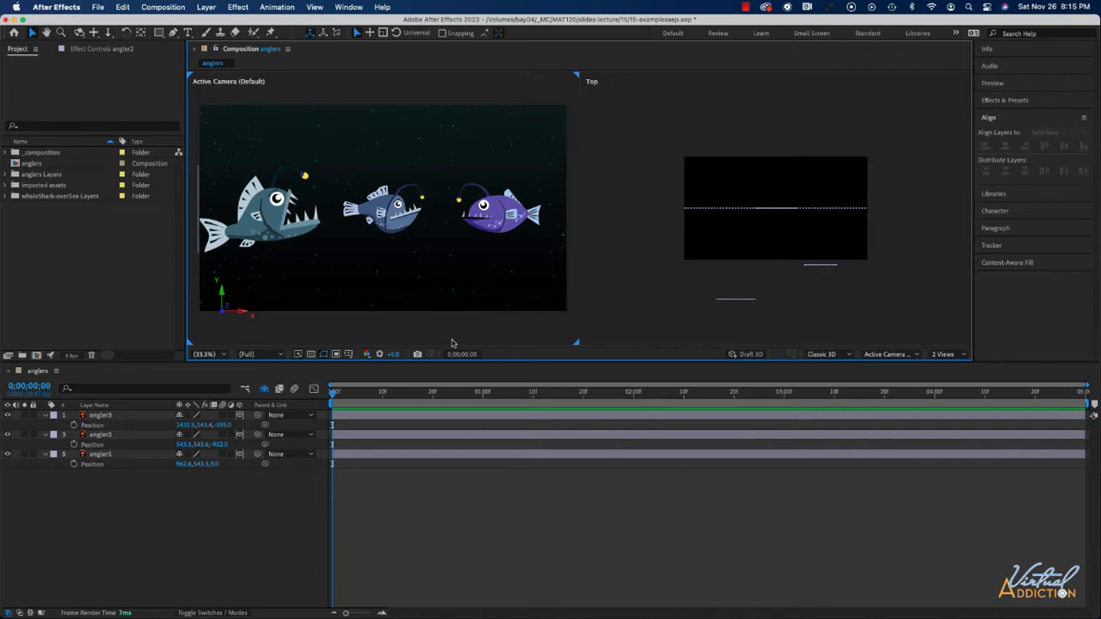
Step: Create a new one-node camera layer named Camera 1 with the 50mm preset
{"action": "left_click", "coordinate": [206, 7]}
{"action": "mouse_move", "coordinate": [206, 23]}
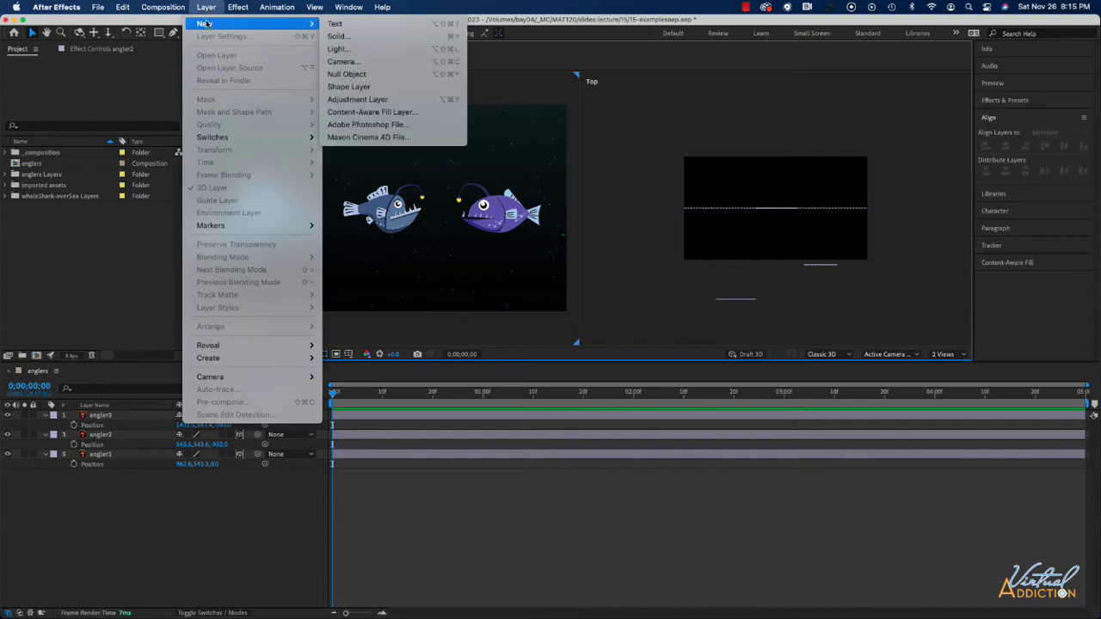
{"action": "left_click", "coordinate": [388, 65]}
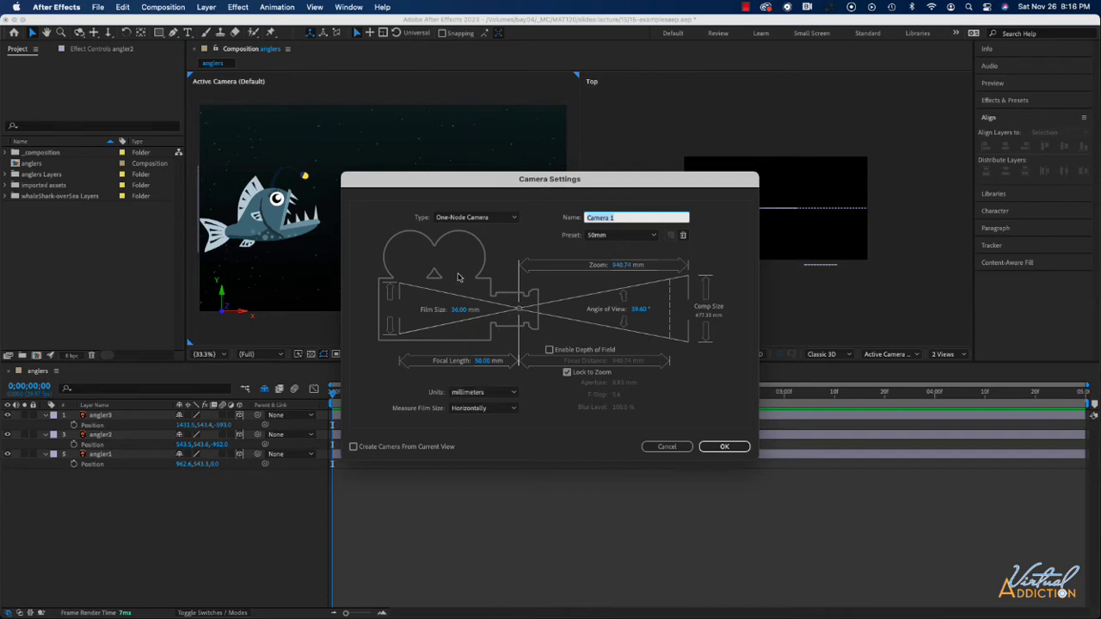
{"action": "left_click", "coordinate": [504, 220]}
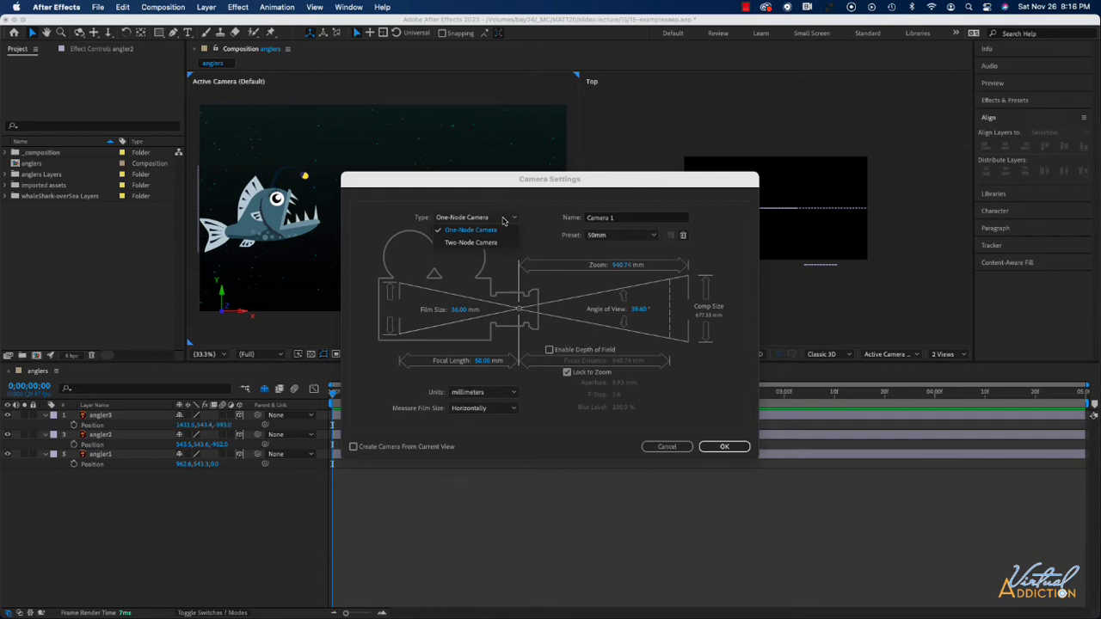
{"action": "left_click", "coordinate": [462, 230]}
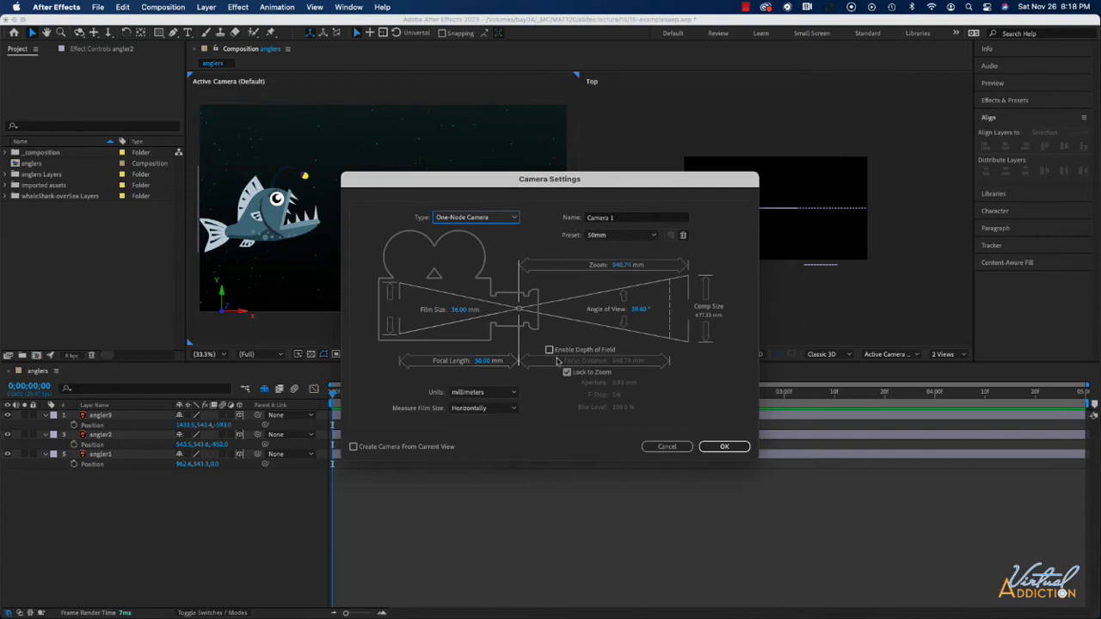
{"action": "left_click", "coordinate": [723, 447]}
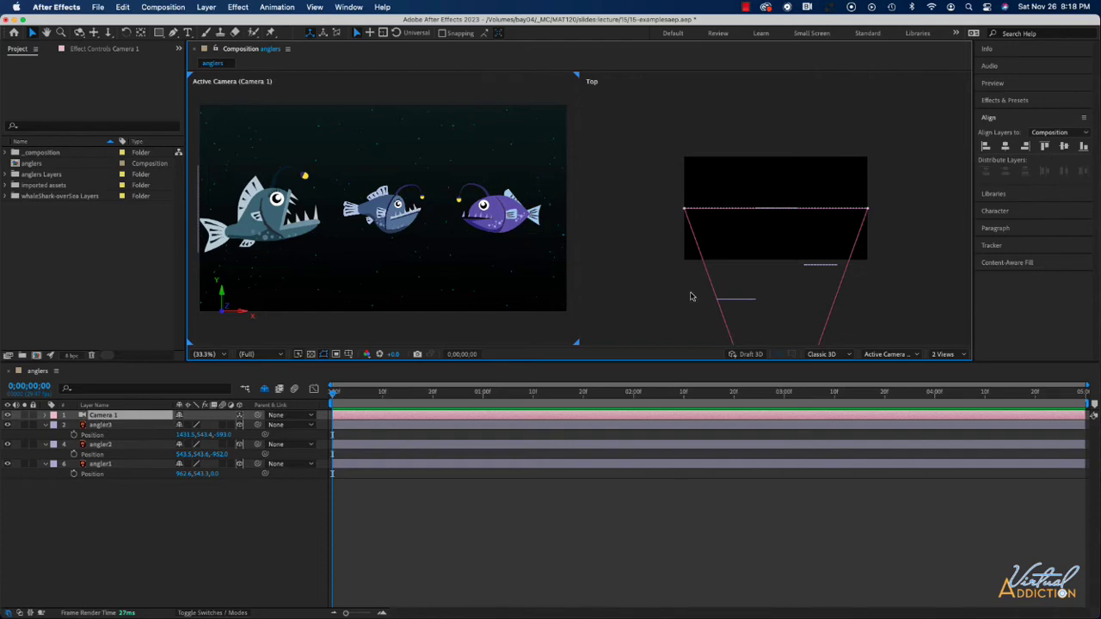
Step: Examine the camera's cone in the Top view and compare the Default view with Active Camera (Camera 1)
{"action": "scroll", "coordinate": [692, 297], "scroll_direction": "down", "scroll_amount": 2}
{"action": "scroll", "coordinate": [690, 296], "scroll_direction": "up", "scroll_amount": 1}
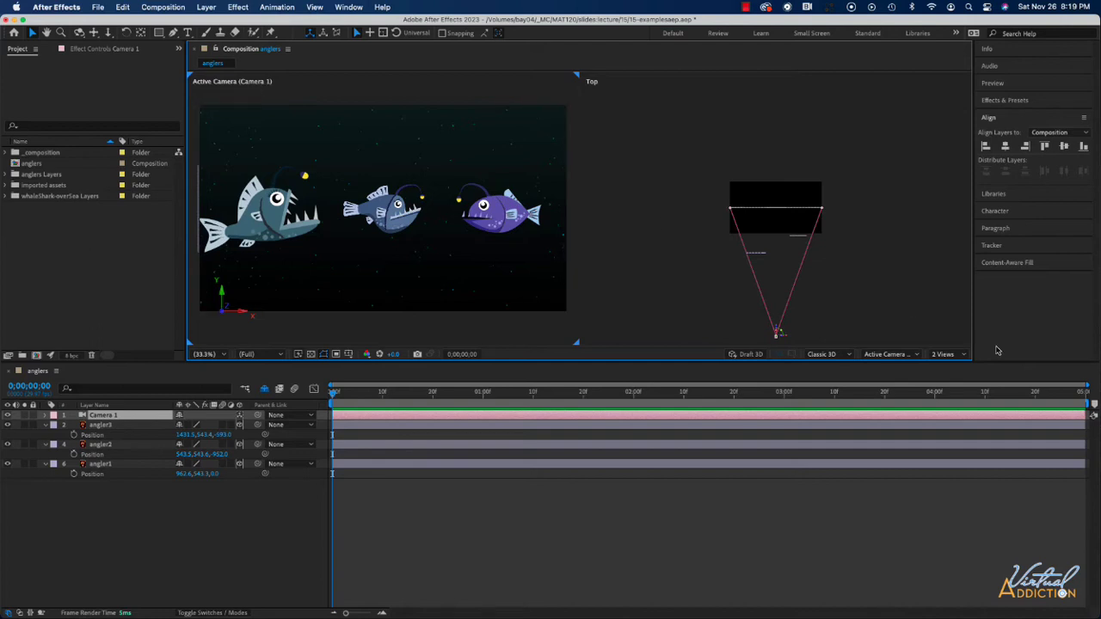
{"action": "left_click", "coordinate": [898, 355]}
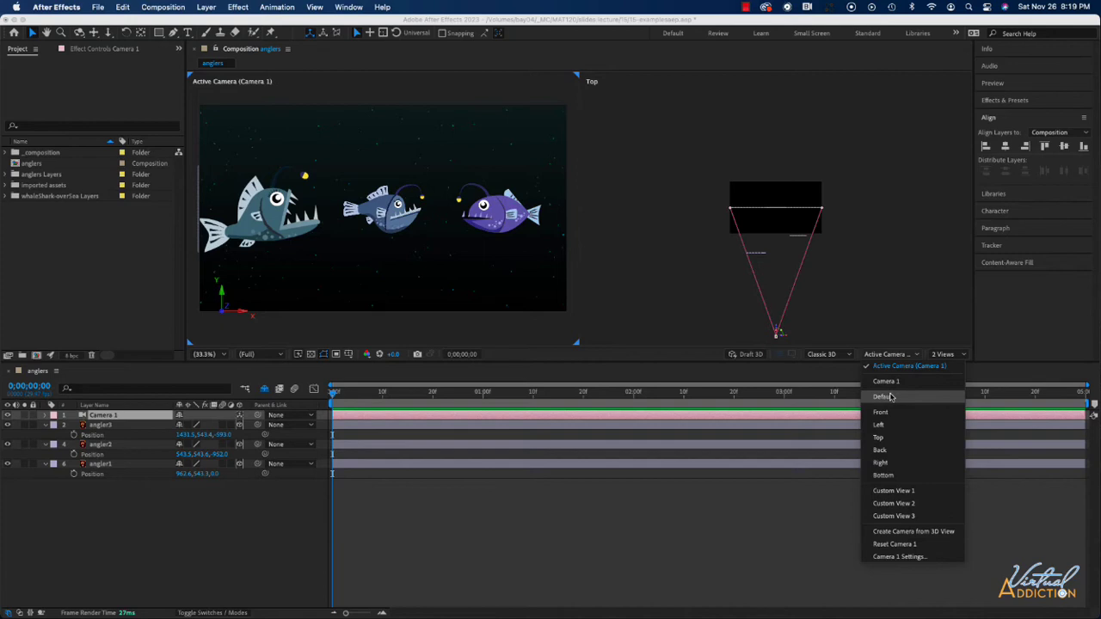
{"action": "left_click", "coordinate": [891, 397]}
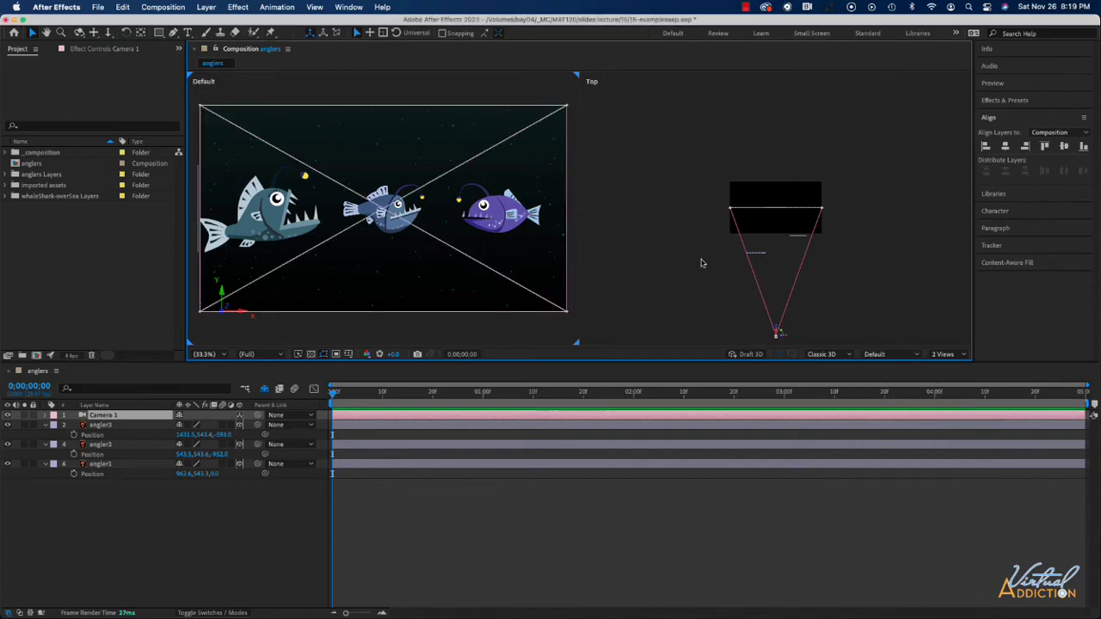
{"action": "left_click", "coordinate": [882, 354]}
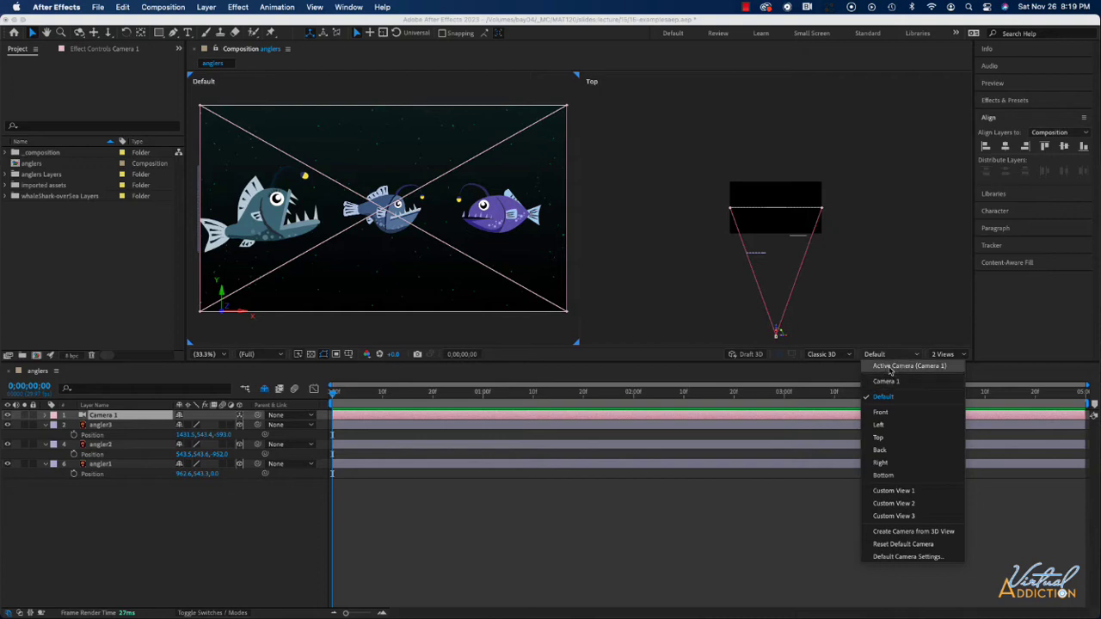
{"action": "left_click", "coordinate": [891, 367]}
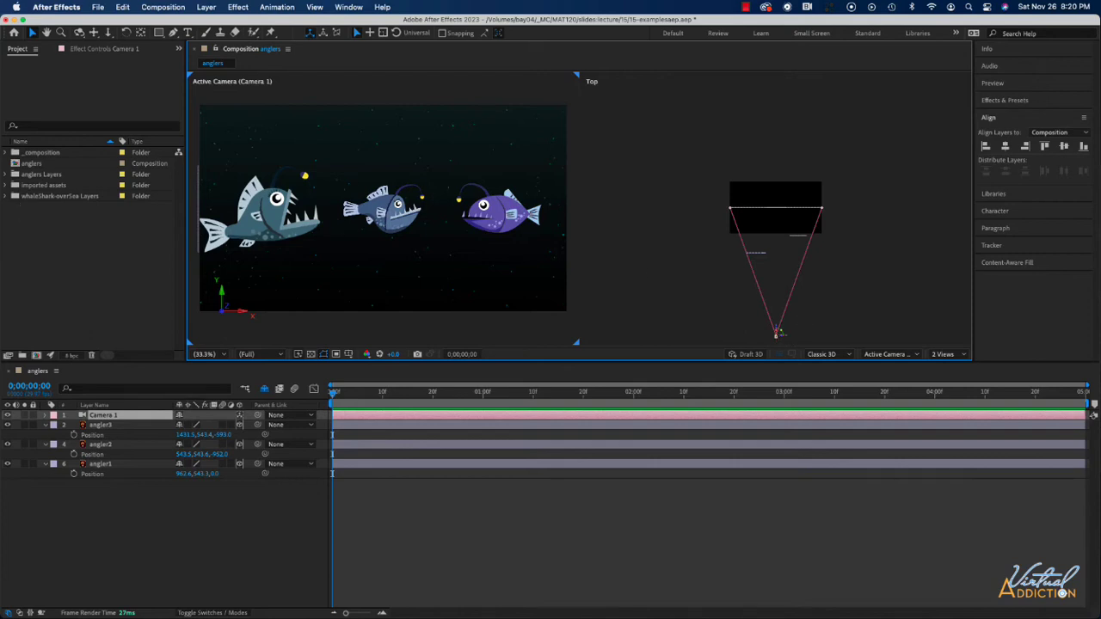
Step: Expand Camera 1's Camera Options, try wider and tighter zooms, and leave Zoom at about 2516.7 pixels
{"action": "left_click", "coordinate": [46, 415]}
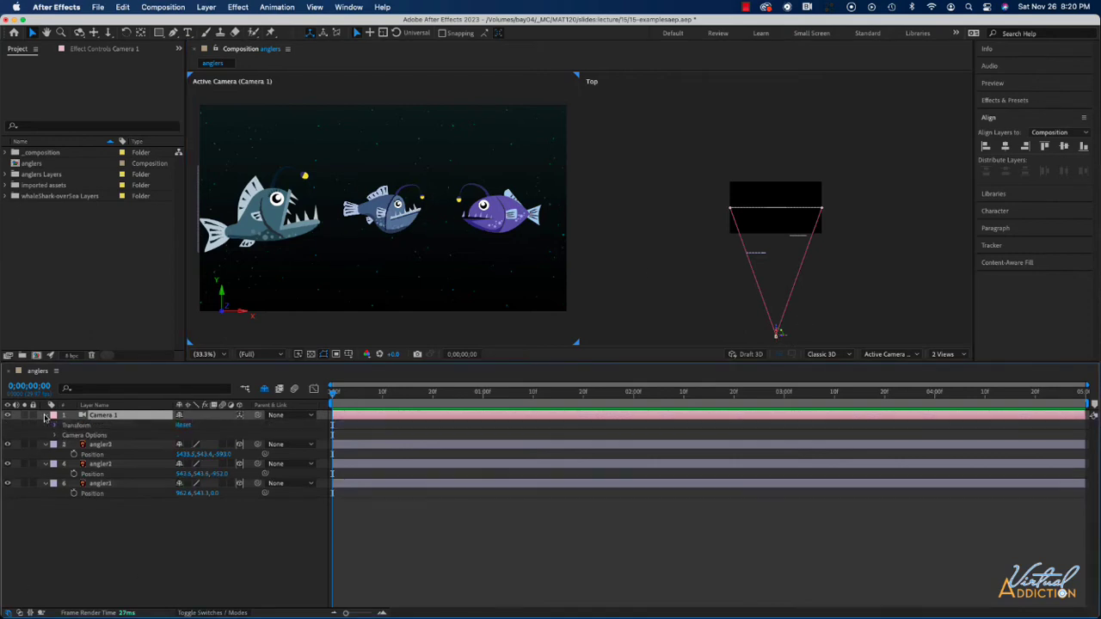
{"action": "left_click", "coordinate": [55, 435]}
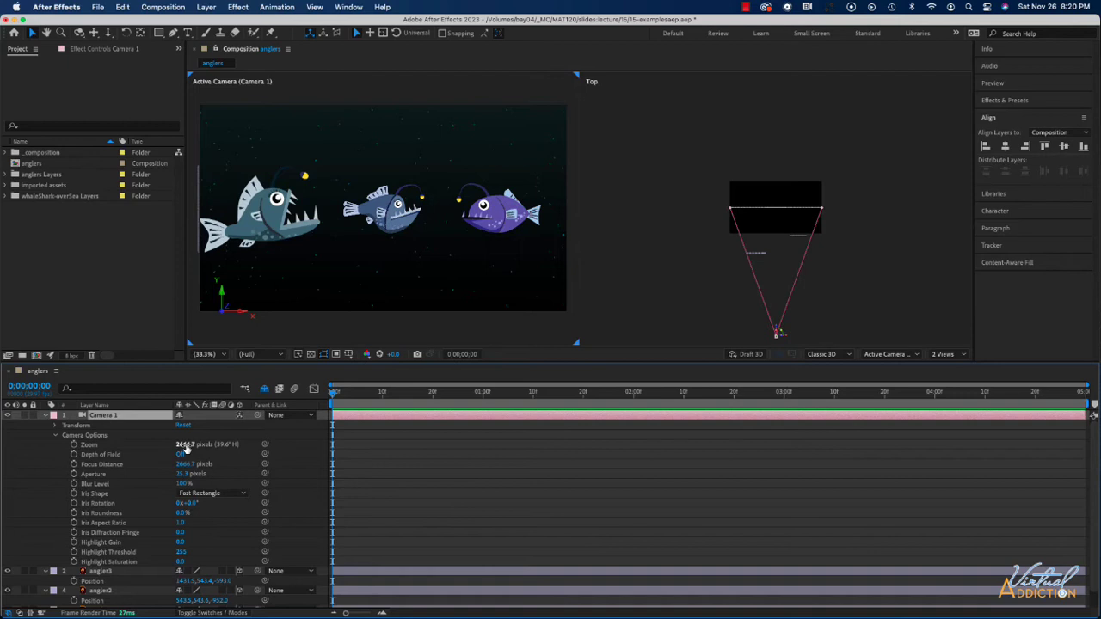
{"action": "left_click_drag", "start_coordinate": [186, 448], "coordinate": [495, 449]}
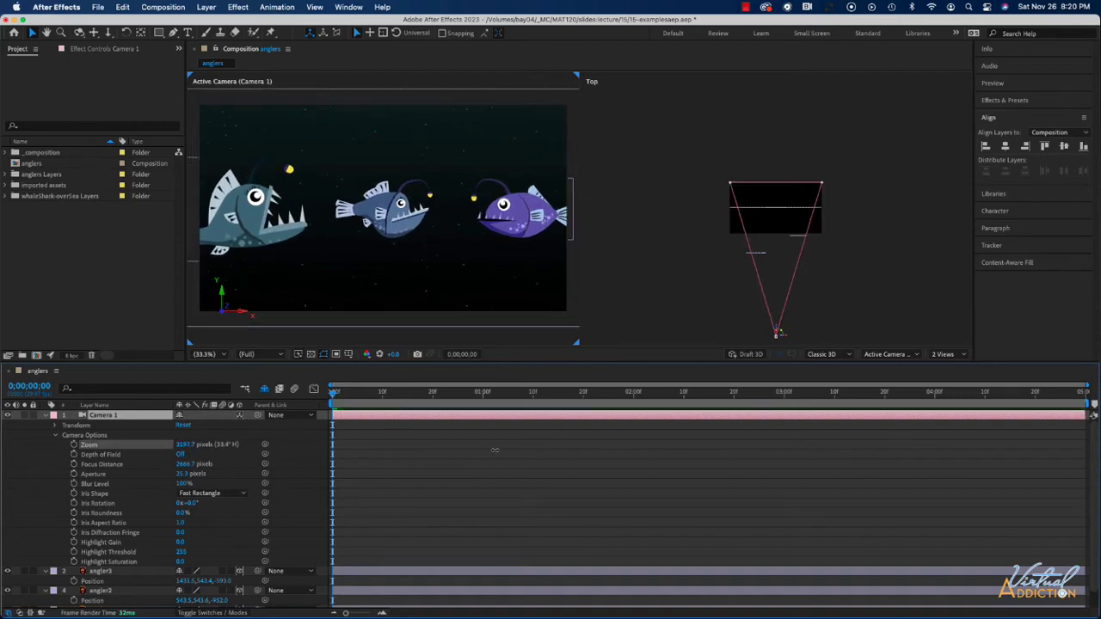
{"action": "left_click_drag", "start_coordinate": [422, 450], "coordinate": [645, 457]}
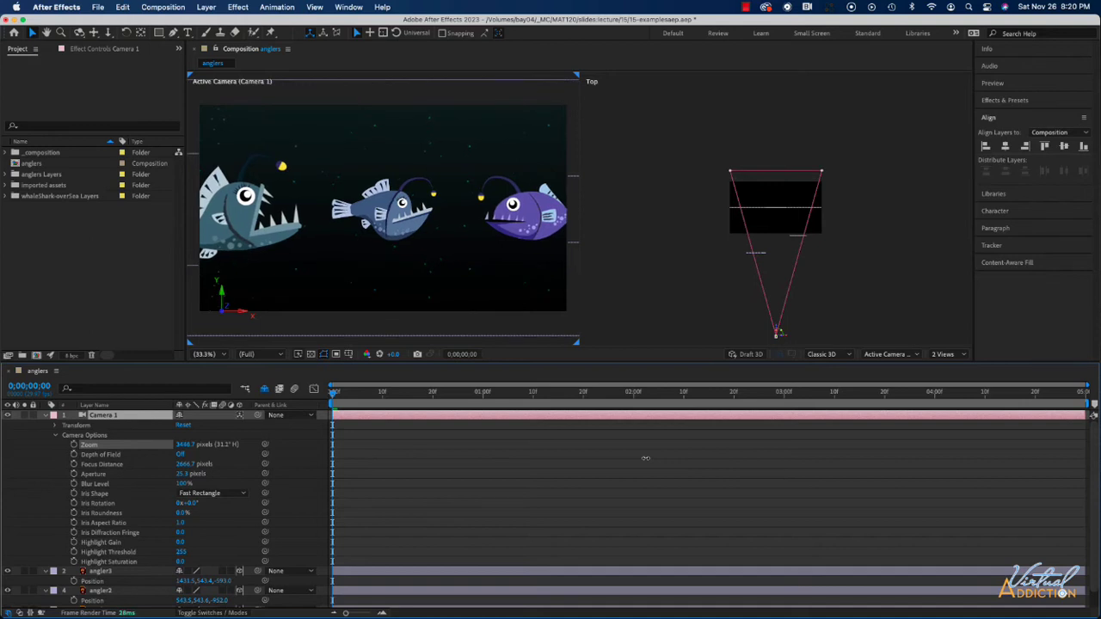
{"action": "left_click_drag", "start_coordinate": [646, 458], "coordinate": [0, 448]}
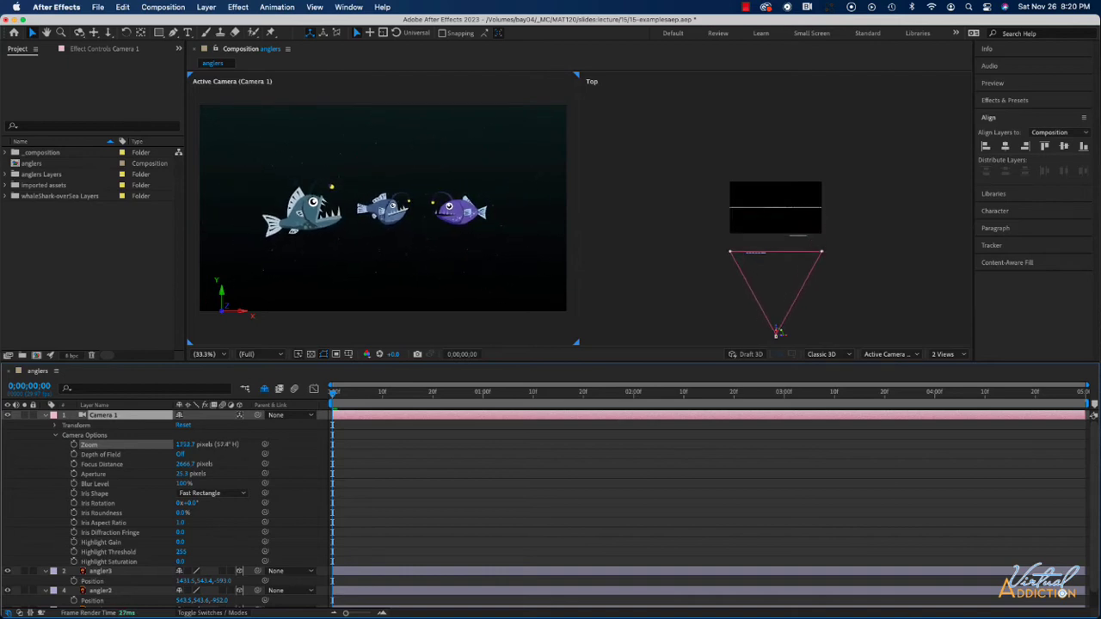
{"action": "left_click_drag", "start_coordinate": [195, 444], "coordinate": [64, 414]}
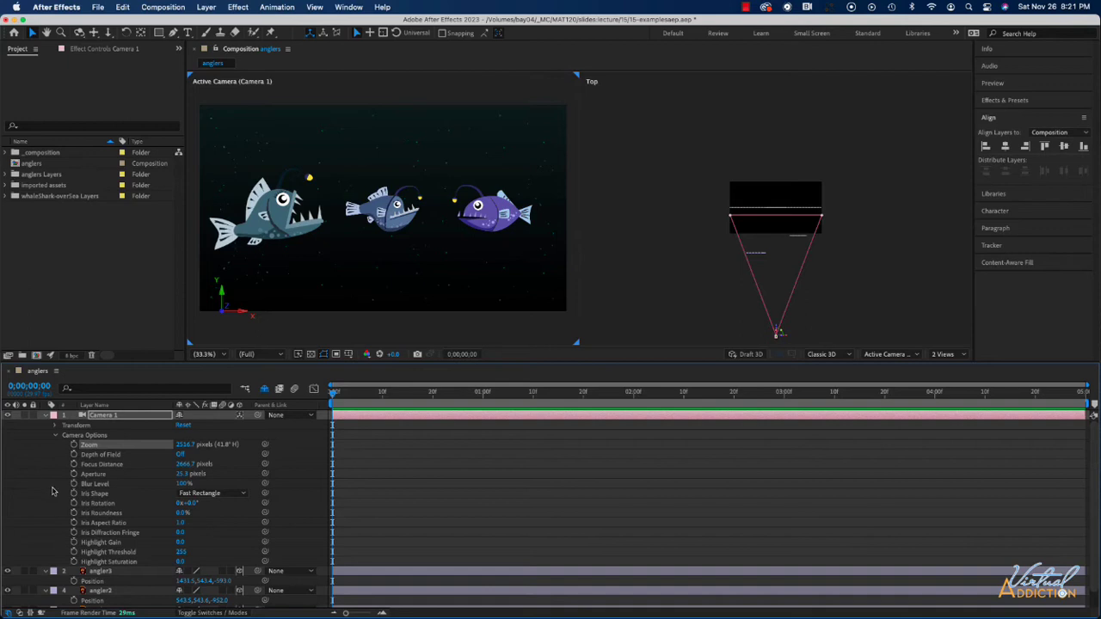
Step: Turn on Depth of Field for Camera 1
{"action": "left_click", "coordinate": [179, 454]}
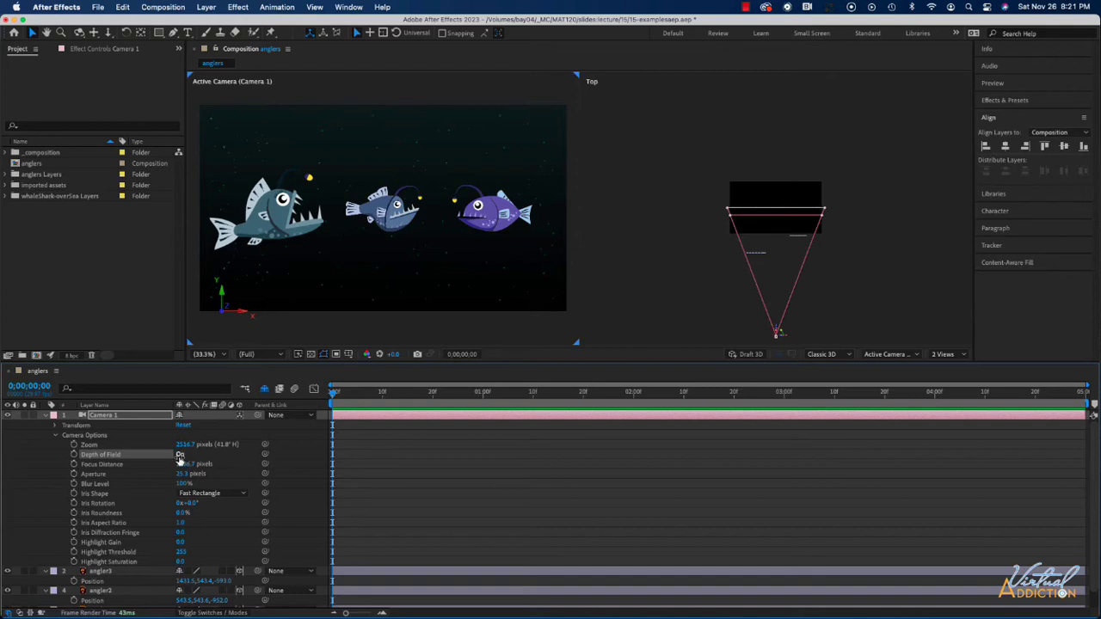
{"action": "left_click", "coordinate": [672, 300]}
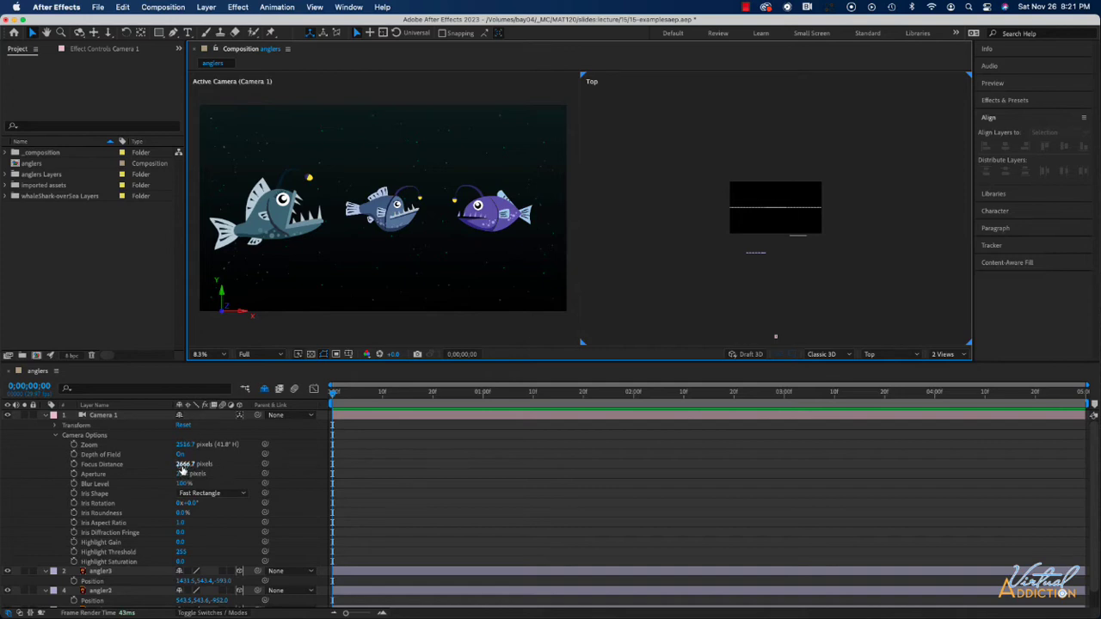
{"action": "left_click", "coordinate": [777, 338]}
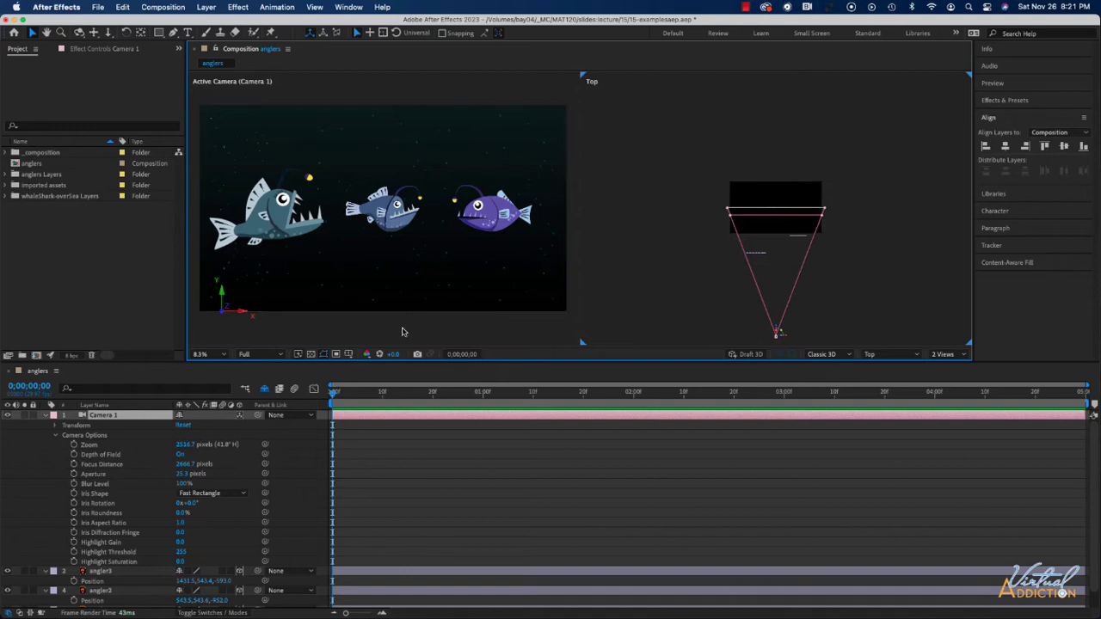
{"action": "left_click", "coordinate": [373, 320]}
Step: Reduce Camera 1's Focus Distance to about 1682.7 pixels, placing the focus plane by the angler2 layer
{"action": "left_click", "coordinate": [775, 337]}
{"action": "left_click_drag", "start_coordinate": [184, 464], "coordinate": [20, 468]}
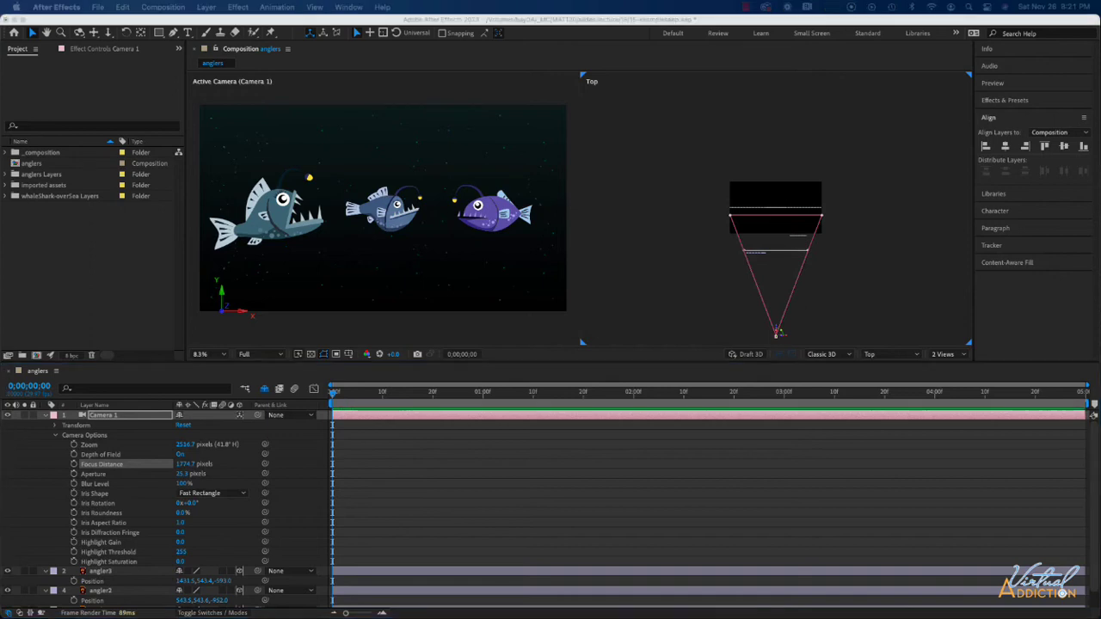
{"action": "left_click", "coordinate": [185, 465]}
{"action": "left_click_drag", "start_coordinate": [154, 465], "coordinate": [133, 464]}
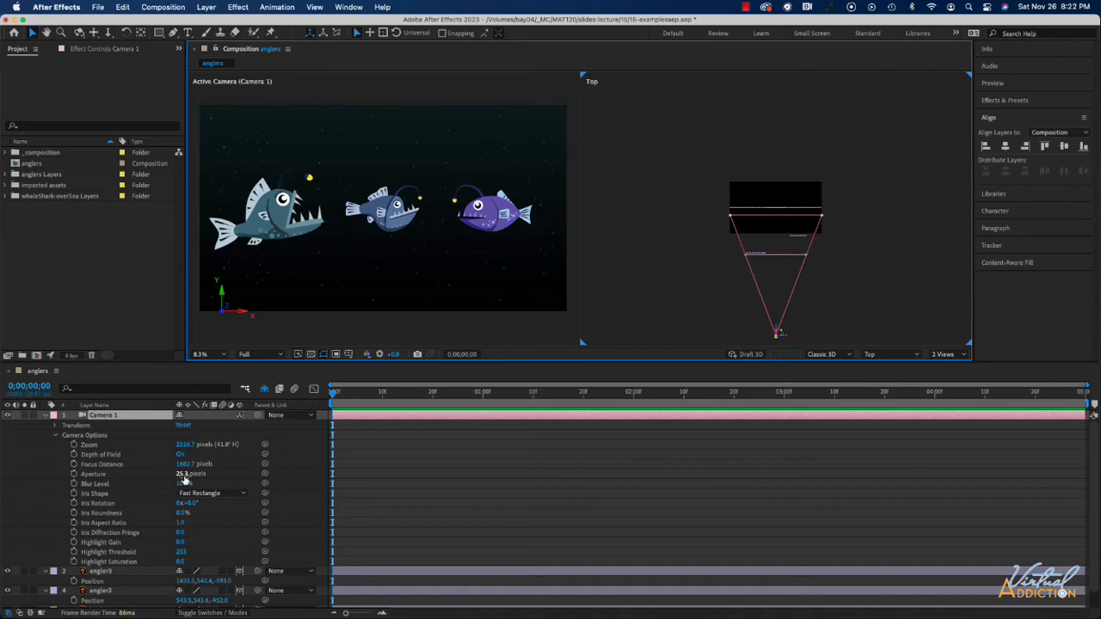
Step: Try lower and higher Aperture values on Camera 1 to compare the blur, and leave Aperture at 467 pixels
{"action": "left_click_drag", "start_coordinate": [184, 479], "coordinate": [367, 482]}
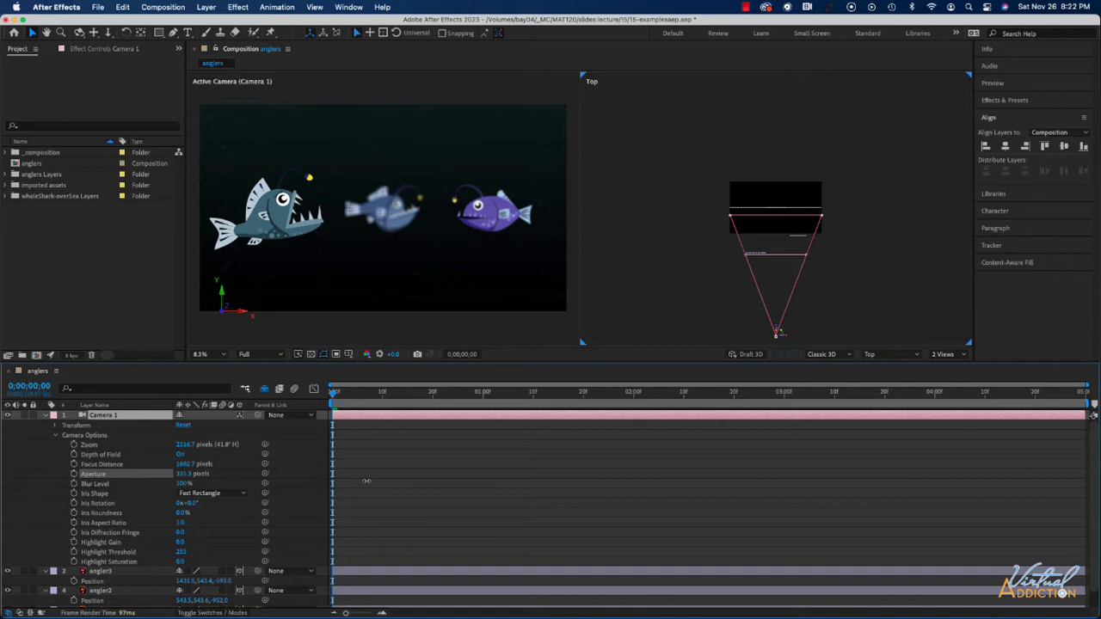
{"action": "left_click_drag", "start_coordinate": [366, 481], "coordinate": [562, 481]}
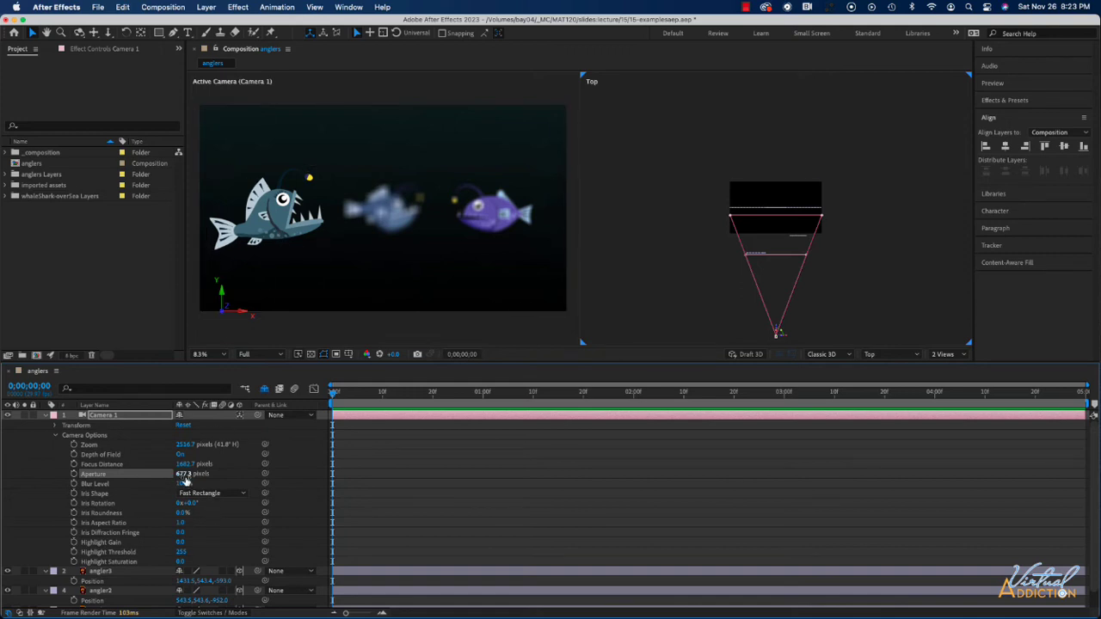
{"action": "left_click_drag", "start_coordinate": [184, 474], "coordinate": [28, 470]}
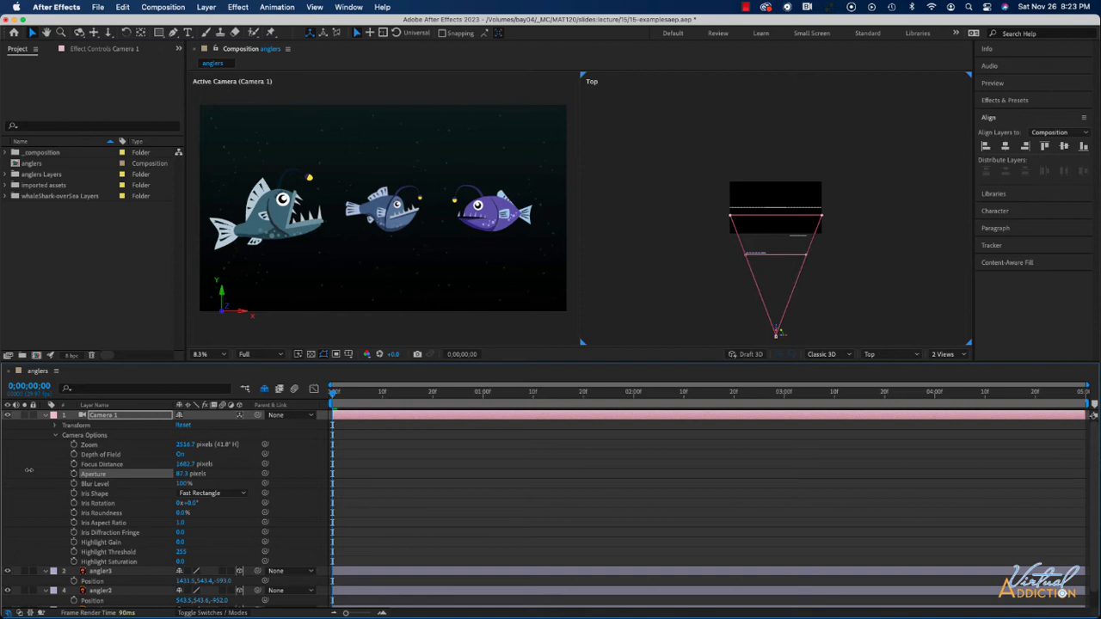
{"action": "left_click_drag", "start_coordinate": [28, 469], "coordinate": [17, 470]}
{"action": "left_click_drag", "start_coordinate": [84, 472], "coordinate": [363, 482]}
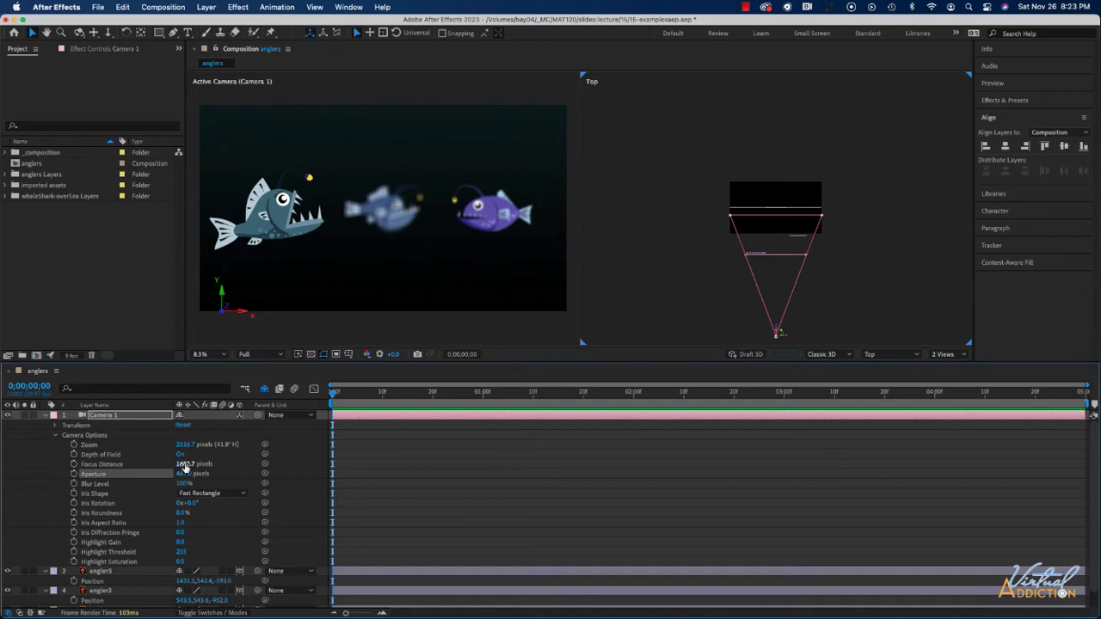
Step: Shift Camera 1's Focus Distance through the fish layers and leave it at about 2500.7 pixels, focusing on the middle fish
{"action": "left_click", "coordinate": [138, 464]}
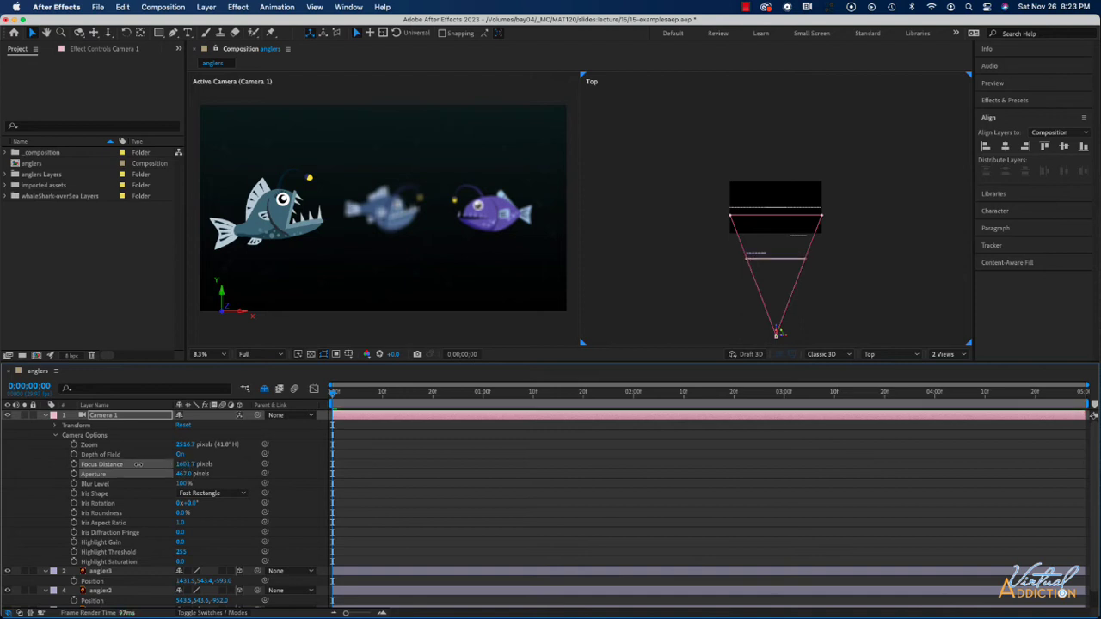
{"action": "left_click_drag", "start_coordinate": [138, 464], "coordinate": [378, 445]}
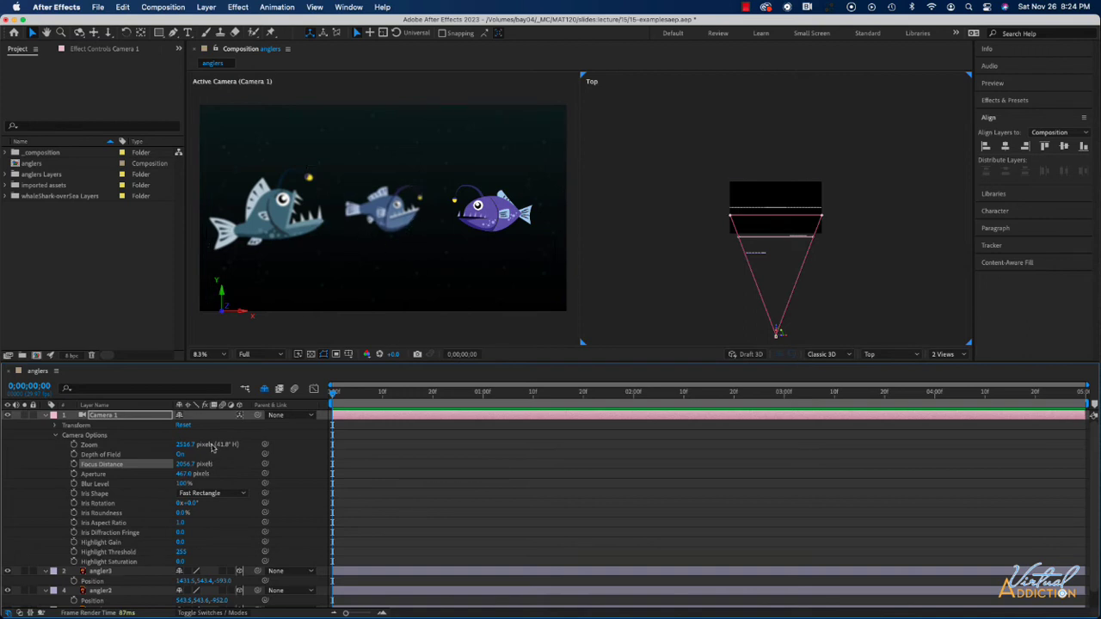
{"action": "left_click_drag", "start_coordinate": [183, 464], "coordinate": [431, 460]}
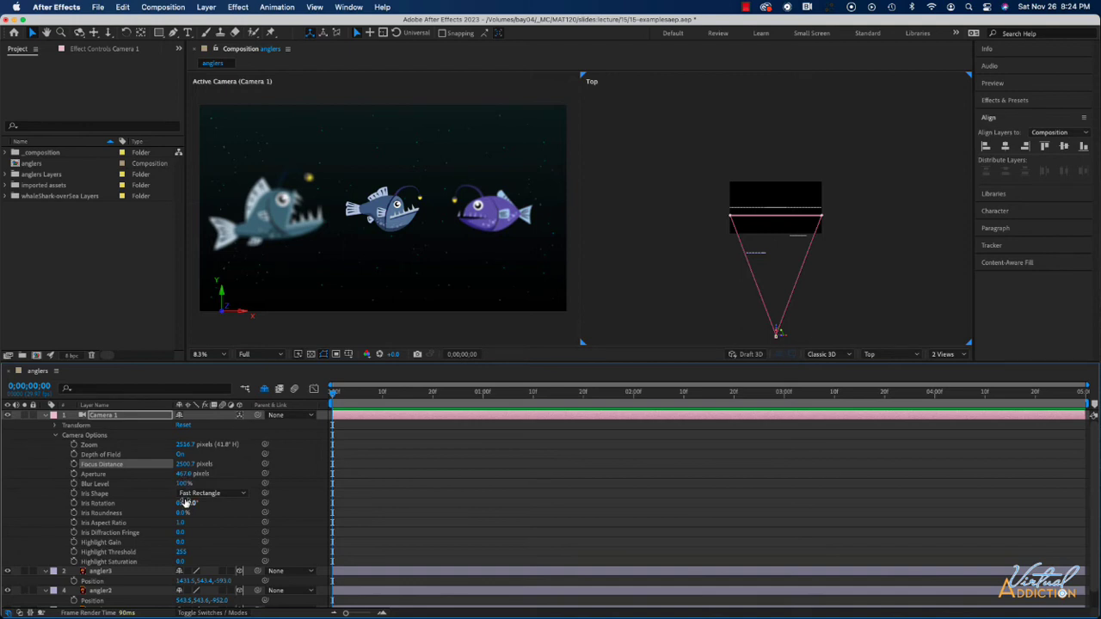
Step: Try Camera 1's Blur Level at 0% and about 139%, and return it to 100%
{"action": "left_click_drag", "start_coordinate": [180, 483], "coordinate": [123, 484]}
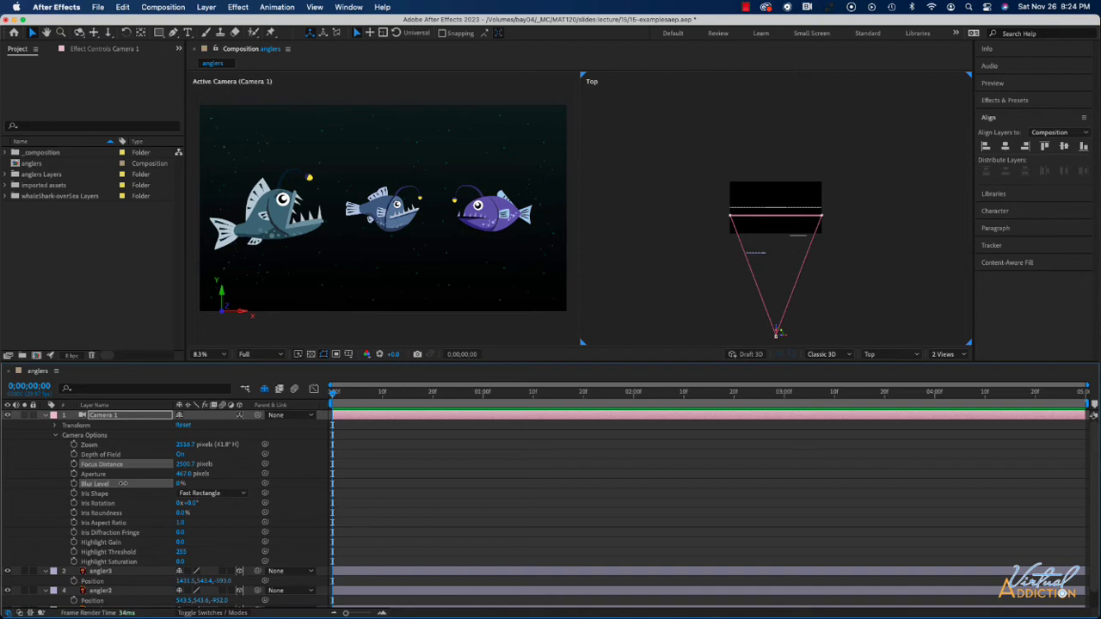
{"action": "left_click_drag", "start_coordinate": [123, 483], "coordinate": [206, 487]}
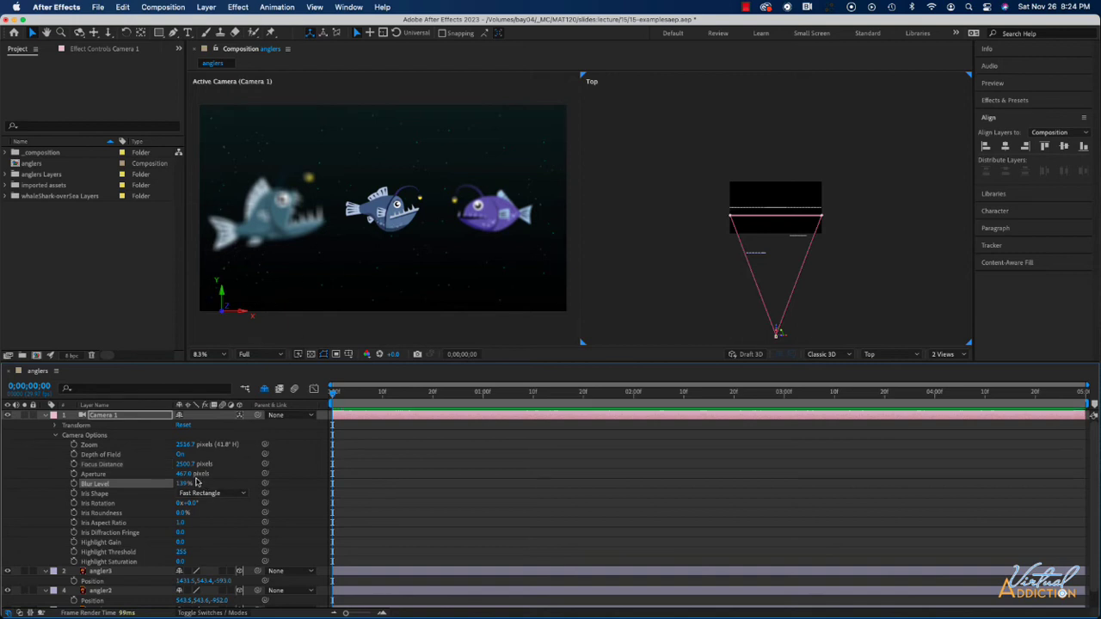
{"action": "left_click_drag", "start_coordinate": [196, 484], "coordinate": [162, 484]}
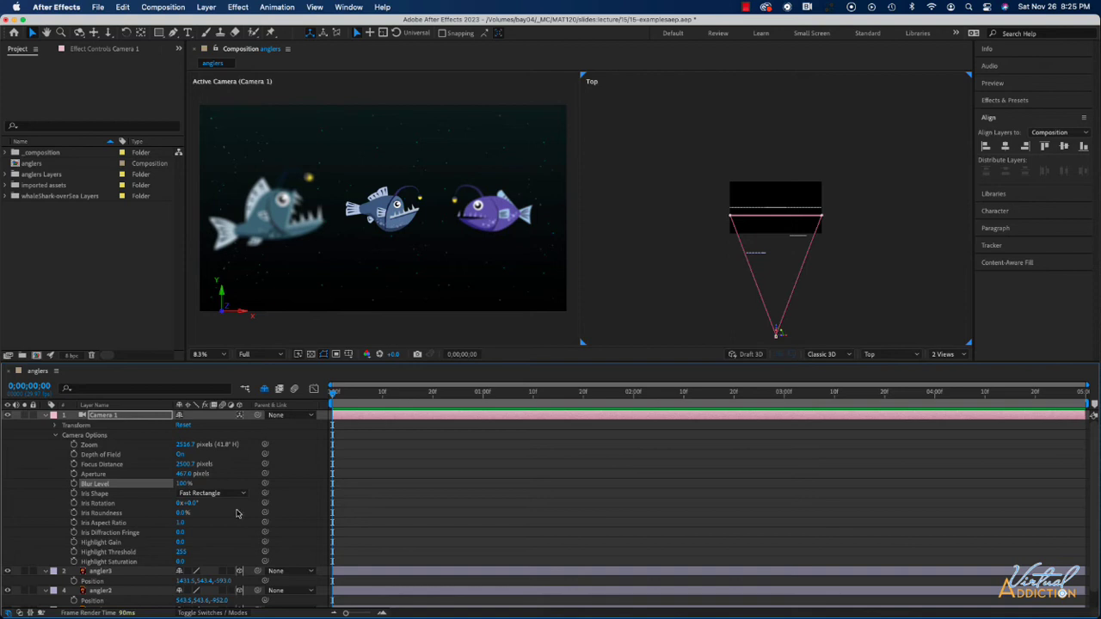
Step: Try the Triangle, Octagon, Hexagon and Square iris shapes on Camera 1, and return Iris Shape to Fast Rectangle
{"action": "left_click", "coordinate": [210, 494]}
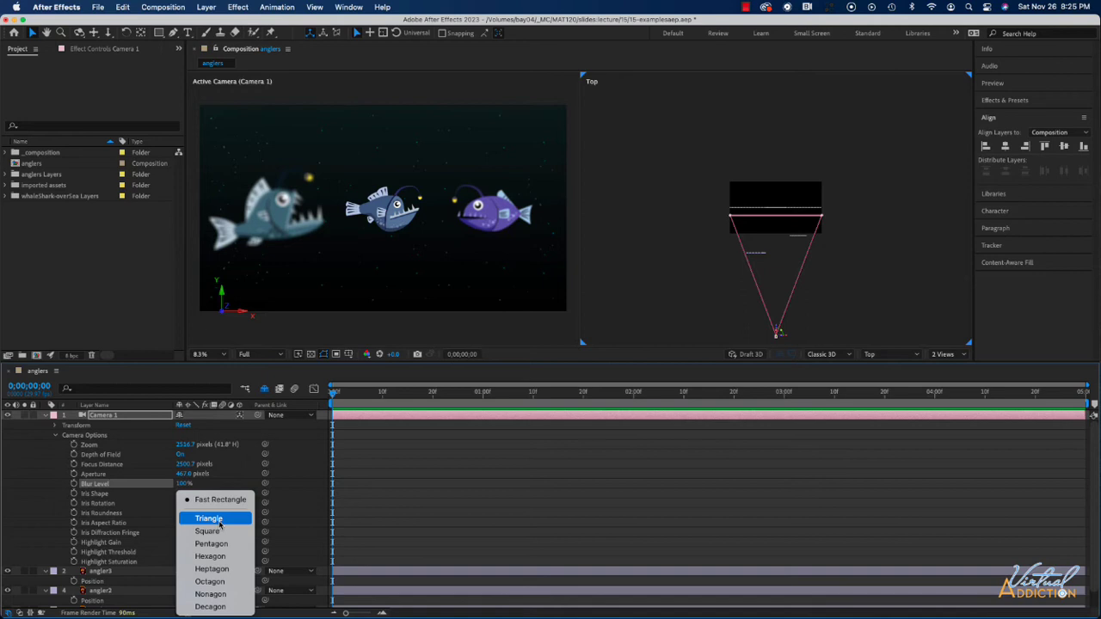
{"action": "left_click", "coordinate": [219, 522]}
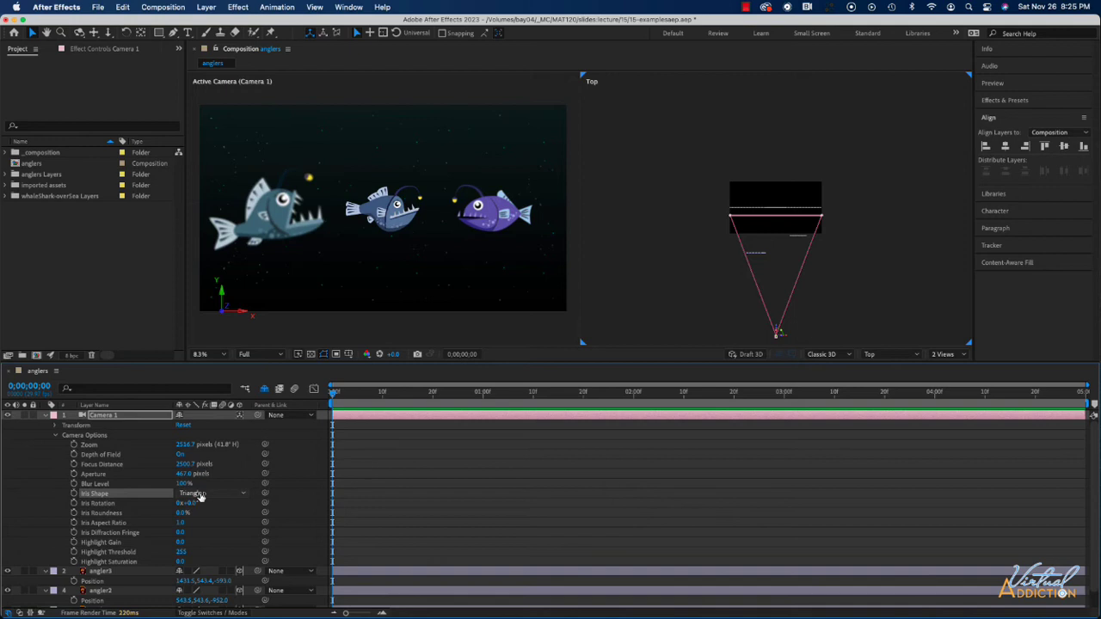
{"action": "left_click", "coordinate": [199, 496]}
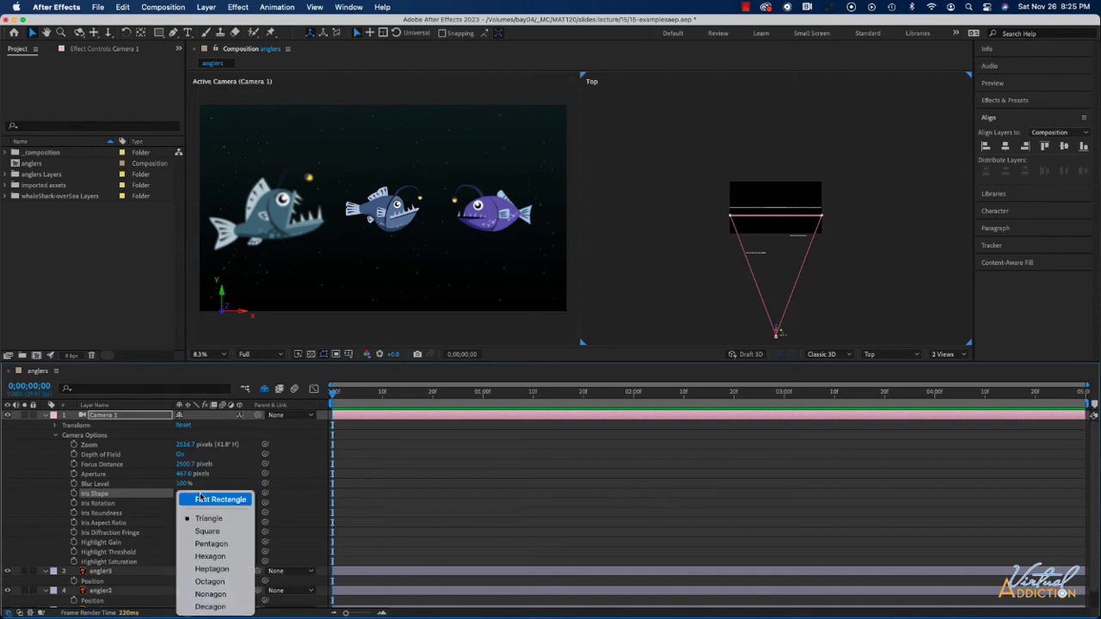
{"action": "left_click", "coordinate": [215, 583]}
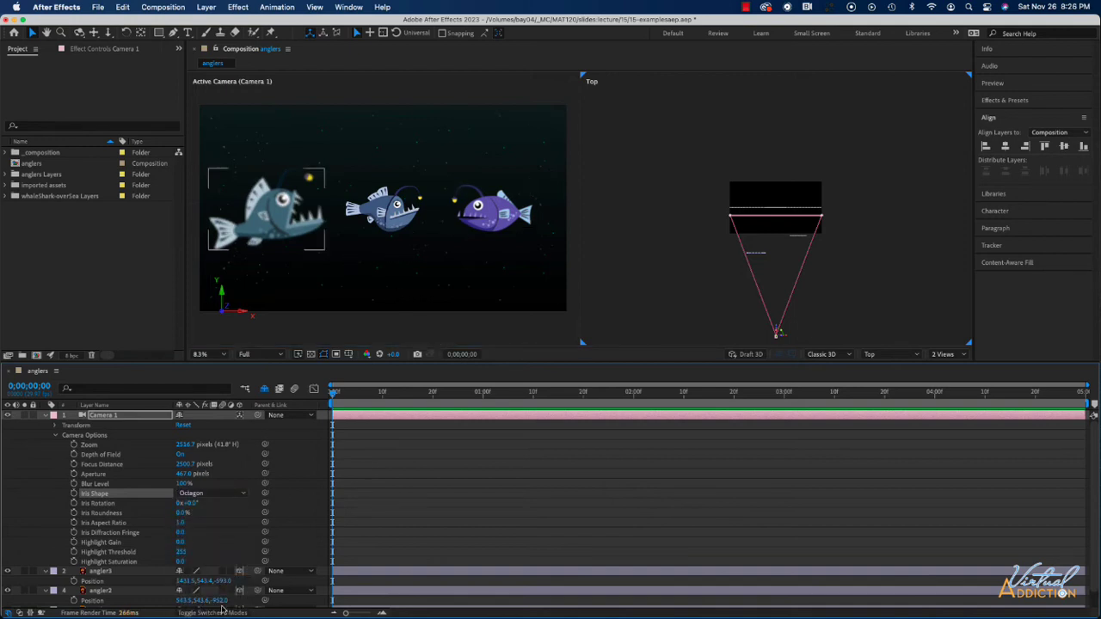
{"action": "left_click", "coordinate": [198, 494]}
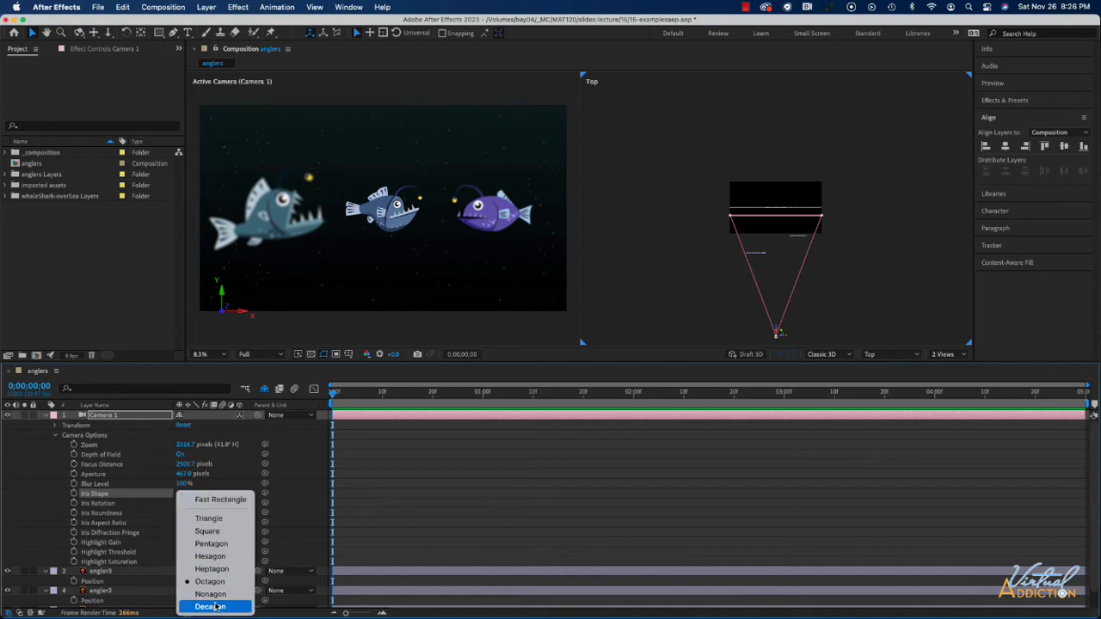
{"action": "left_click", "coordinate": [214, 557]}
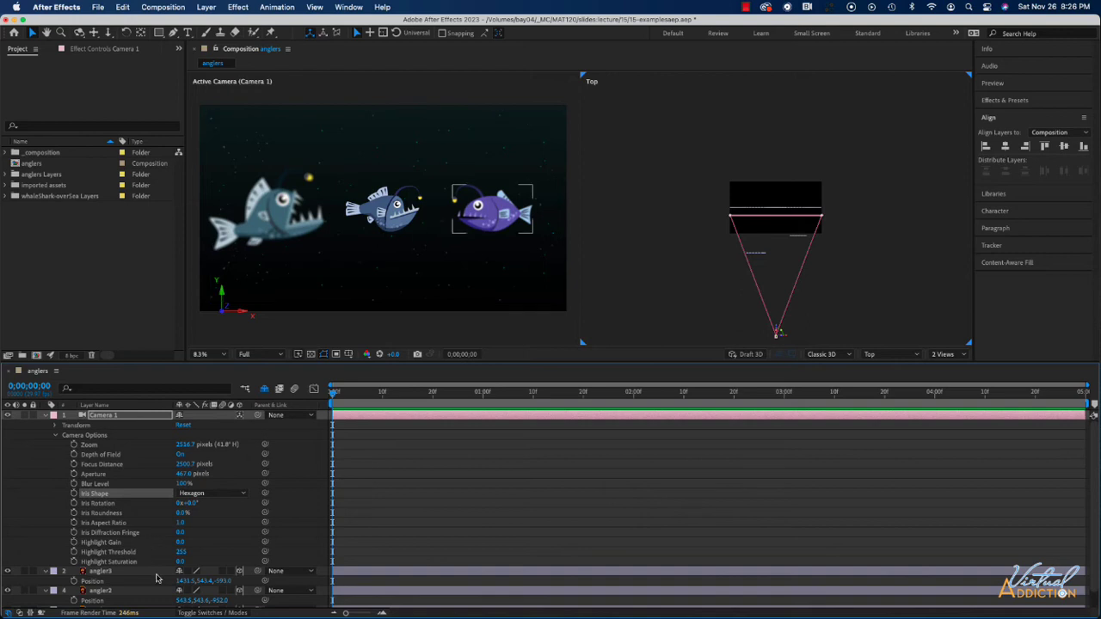
{"action": "left_click", "coordinate": [206, 494]}
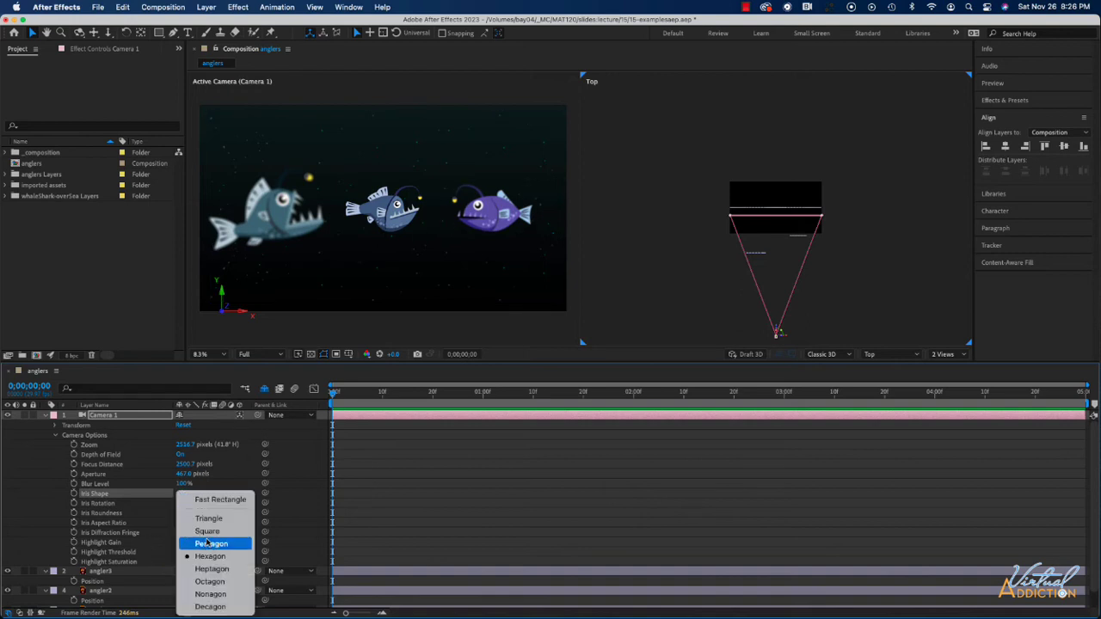
{"action": "left_click", "coordinate": [207, 530]}
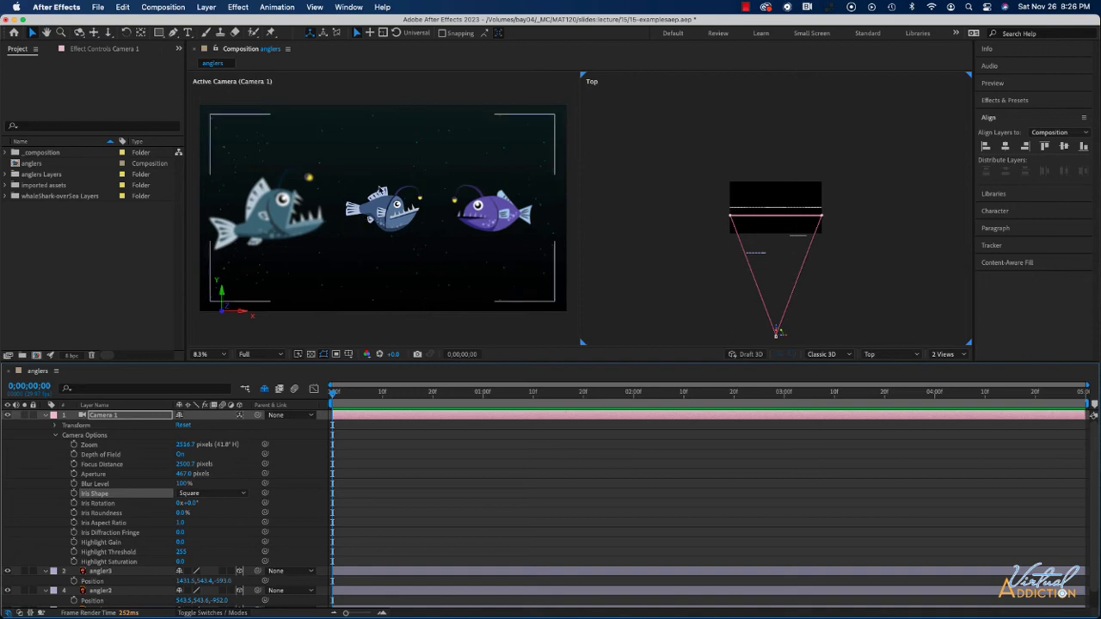
{"action": "left_click", "coordinate": [193, 496]}
{"action": "left_click", "coordinate": [204, 516]}
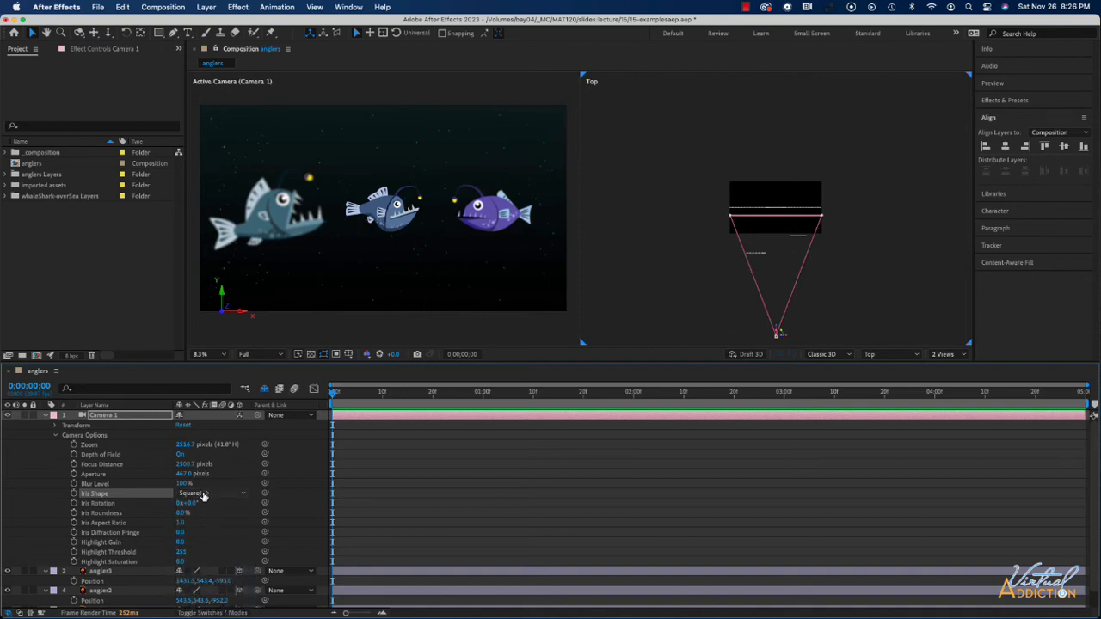
{"action": "left_click", "coordinate": [203, 496]}
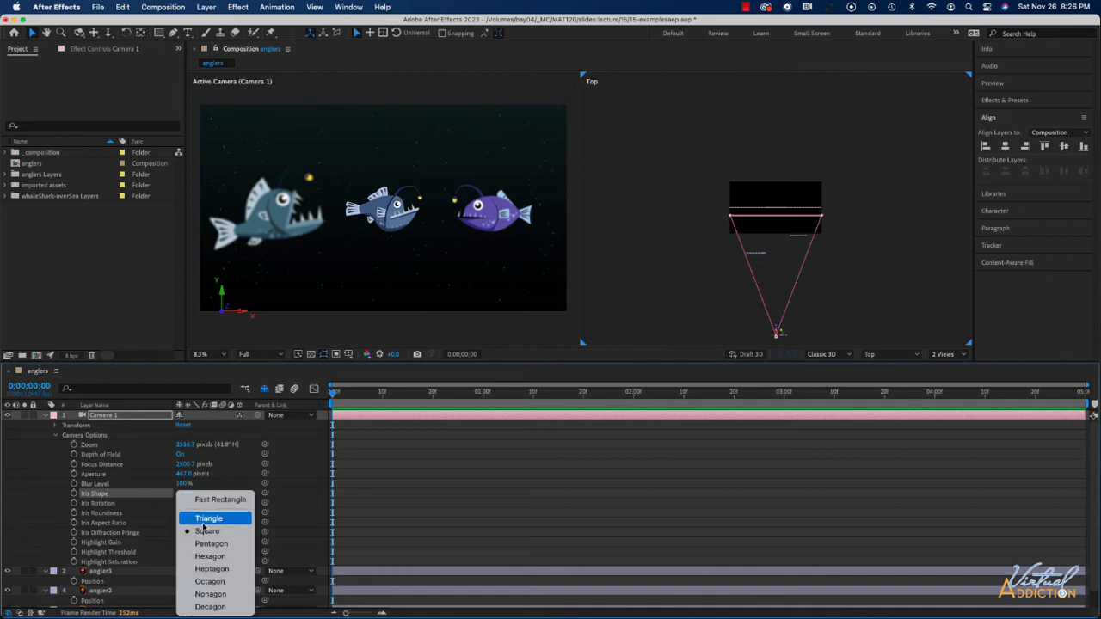
{"action": "left_click", "coordinate": [210, 556]}
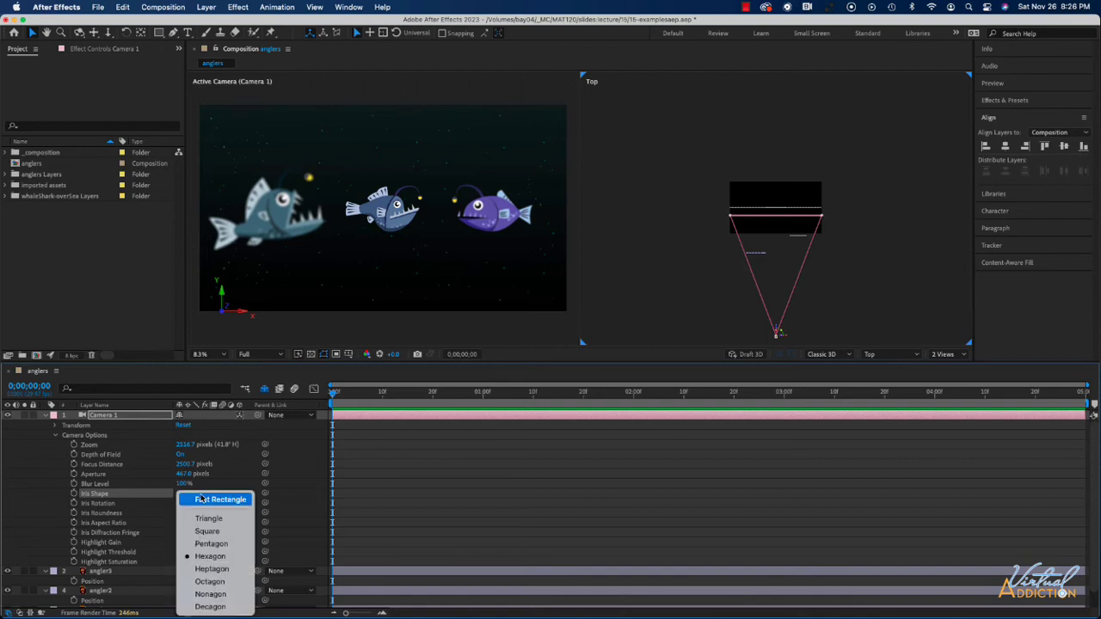
{"action": "left_click", "coordinate": [200, 499]}
{"action": "left_click", "coordinate": [205, 493]}
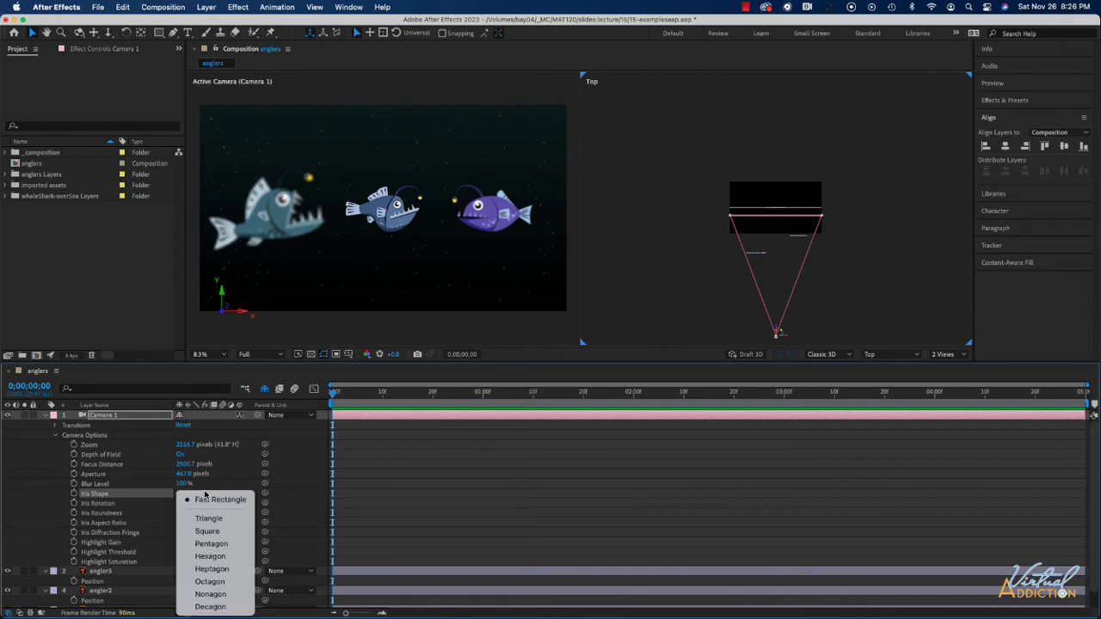
{"action": "left_click", "coordinate": [117, 504]}
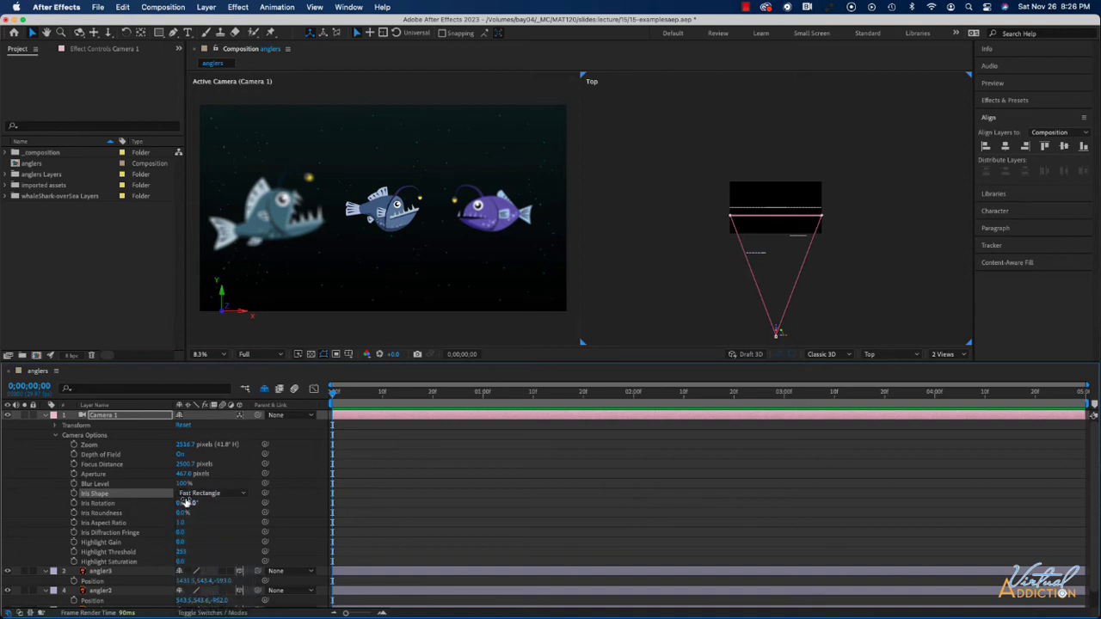
{"action": "mouse_move", "coordinate": [178, 514]}
{"action": "left_mouse_down"}
{"action": "mouse_move", "coordinate": [224, 514]}
{"action": "mouse_move", "coordinate": [180, 513]}
{"action": "left_mouse_up"}
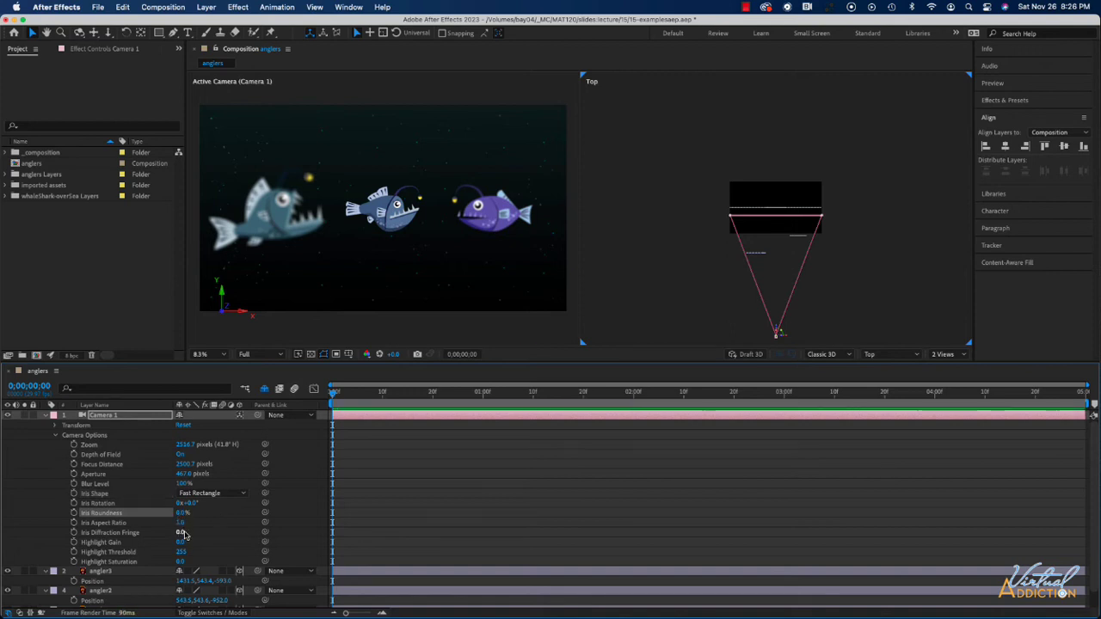
Step: Move Camera 1 close to the fish layers in the Top view, and pull it back out to about Z -2498.7
{"action": "scroll", "coordinate": [124, 529], "scroll_direction": "down", "scroll_amount": 1}
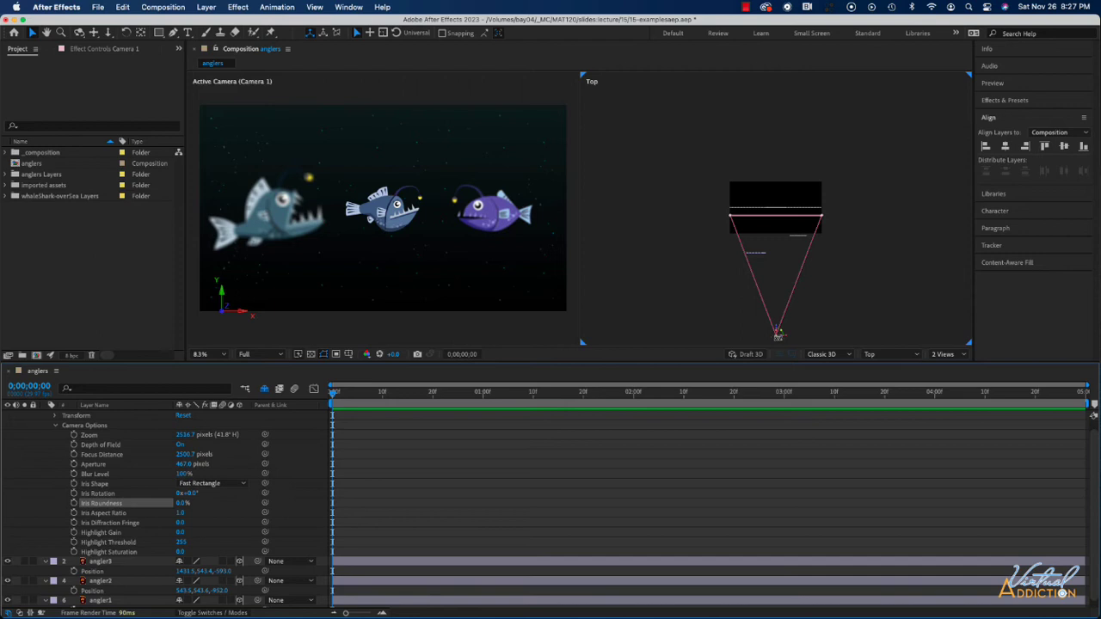
{"action": "left_click_drag", "start_coordinate": [777, 334], "coordinate": [774, 287]}
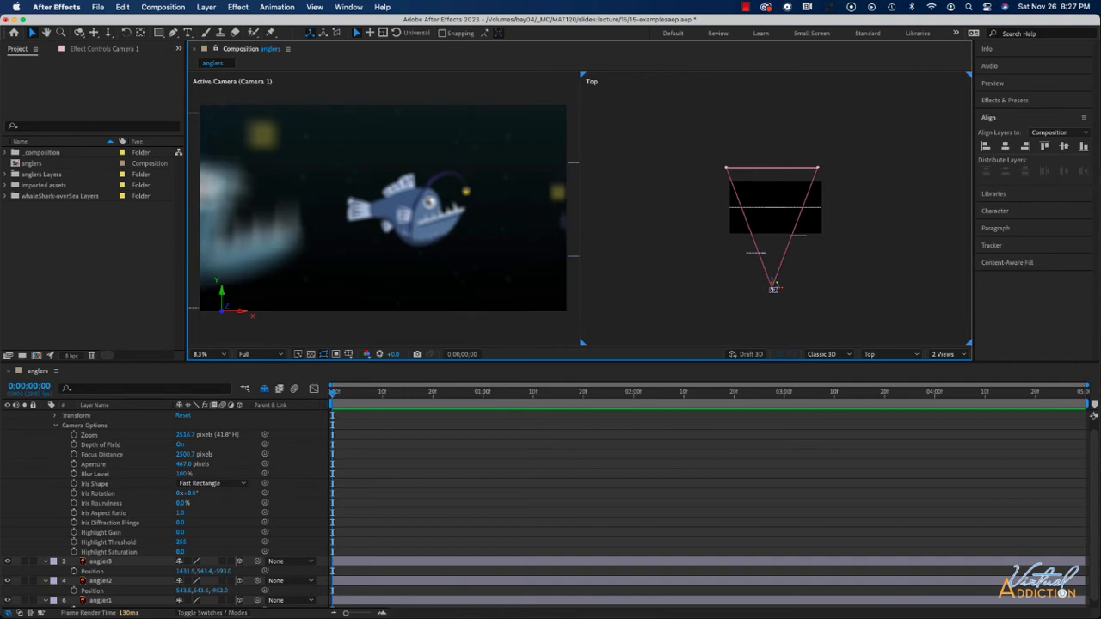
{"action": "mouse_move", "coordinate": [773, 289]}
{"action": "left_mouse_down"}
{"action": "mouse_move", "coordinate": [774, 313]}
{"action": "mouse_move", "coordinate": [776, 295]}
{"action": "left_mouse_up"}
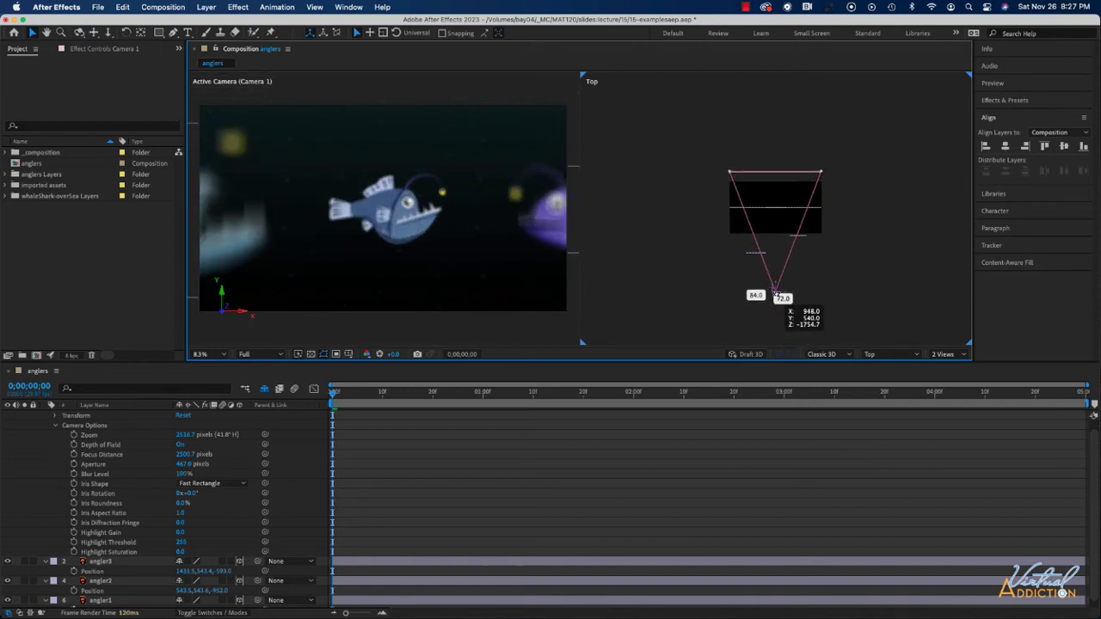
{"action": "left_click_drag", "start_coordinate": [776, 294], "coordinate": [774, 327]}
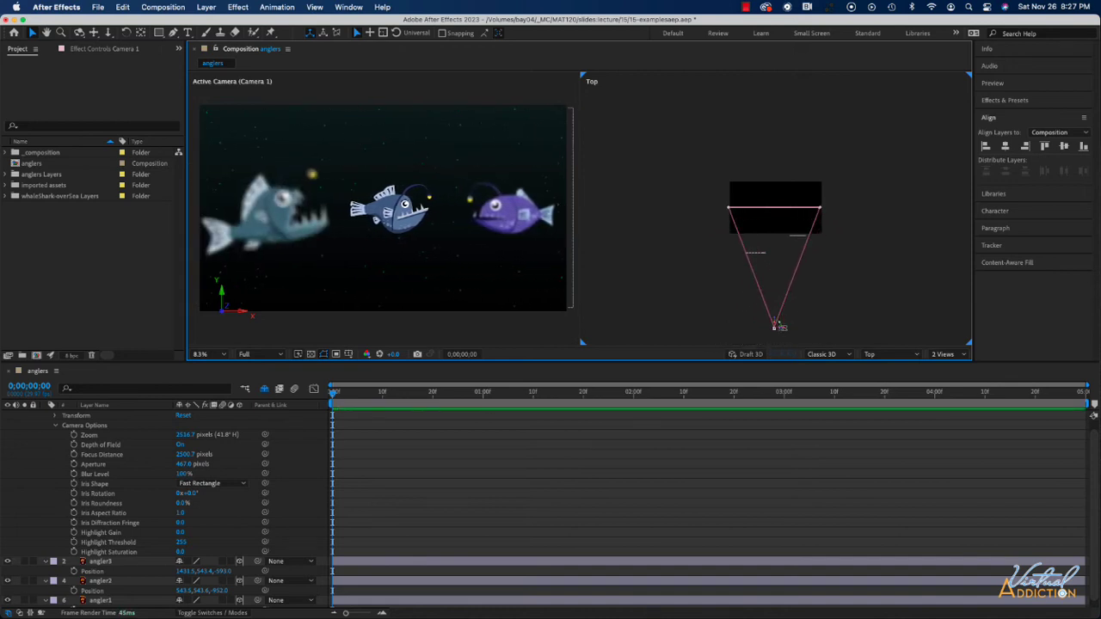
Step: Expand Camera 1's Transform properties and adjust its Position to Y 562 and Z -2515.7
{"action": "left_click", "coordinate": [54, 416]}
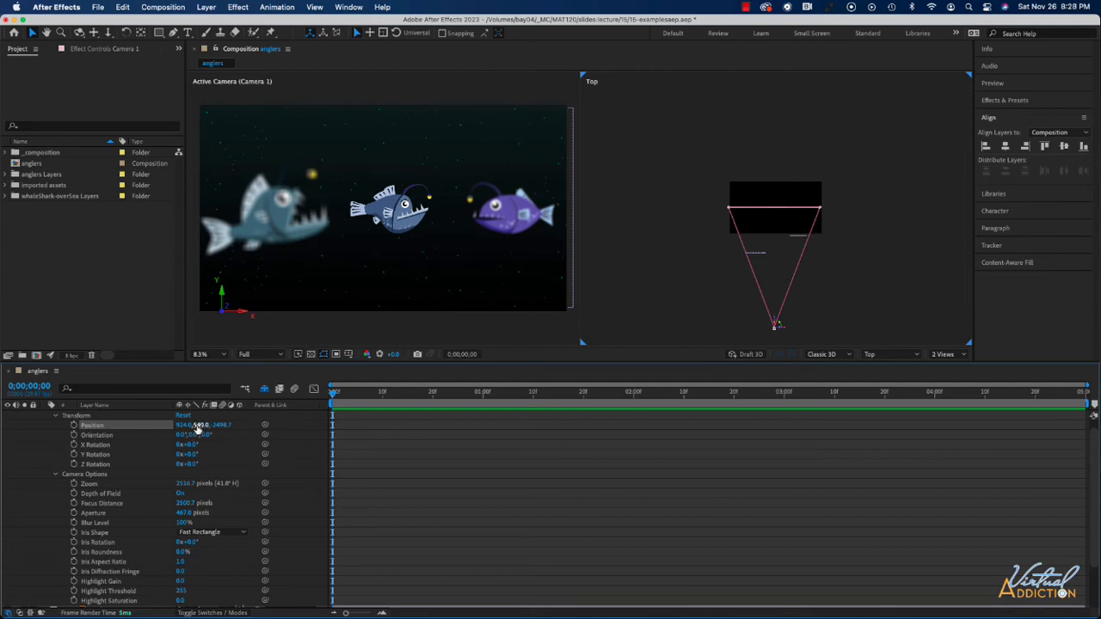
{"action": "mouse_move", "coordinate": [199, 425]}
{"action": "left_mouse_down"}
{"action": "mouse_move", "coordinate": [110, 435]}
{"action": "mouse_move", "coordinate": [286, 426]}
{"action": "mouse_move", "coordinate": [211, 425]}
{"action": "left_mouse_up"}
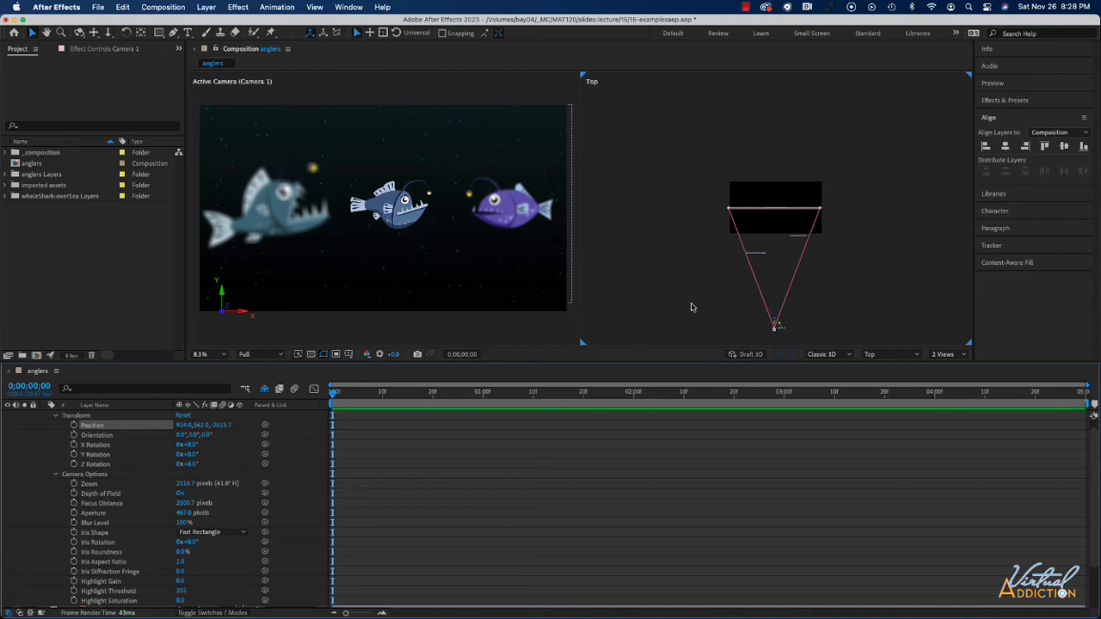
Step: Change the Top view to Custom View 1 and select Camera 1 there to display its view cone in 3D
{"action": "left_click", "coordinate": [455, 225]}
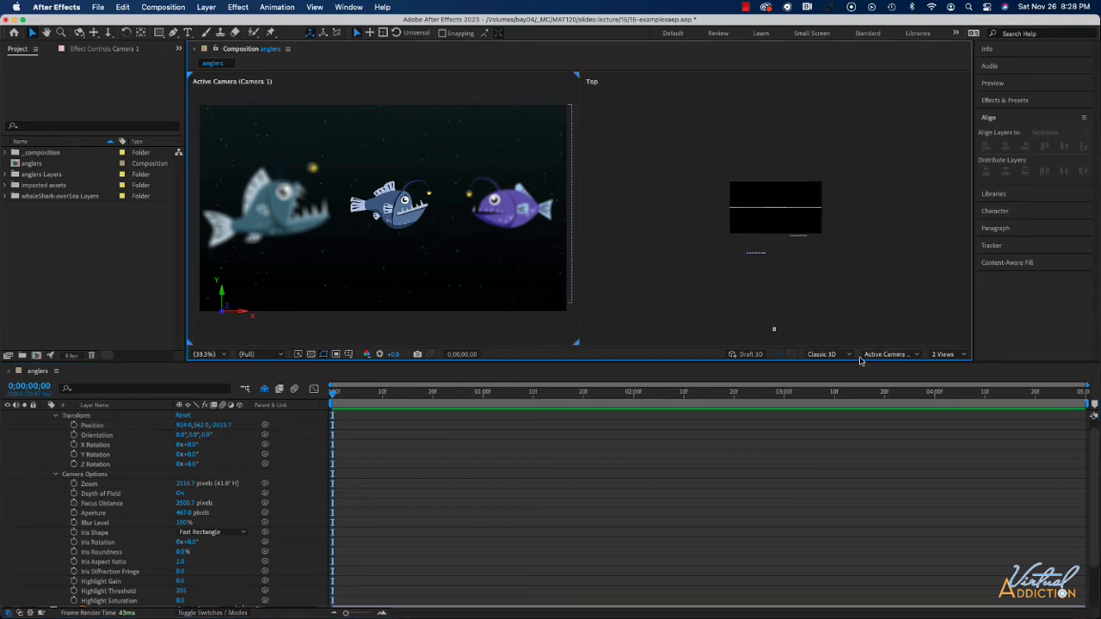
{"action": "left_click", "coordinate": [882, 316]}
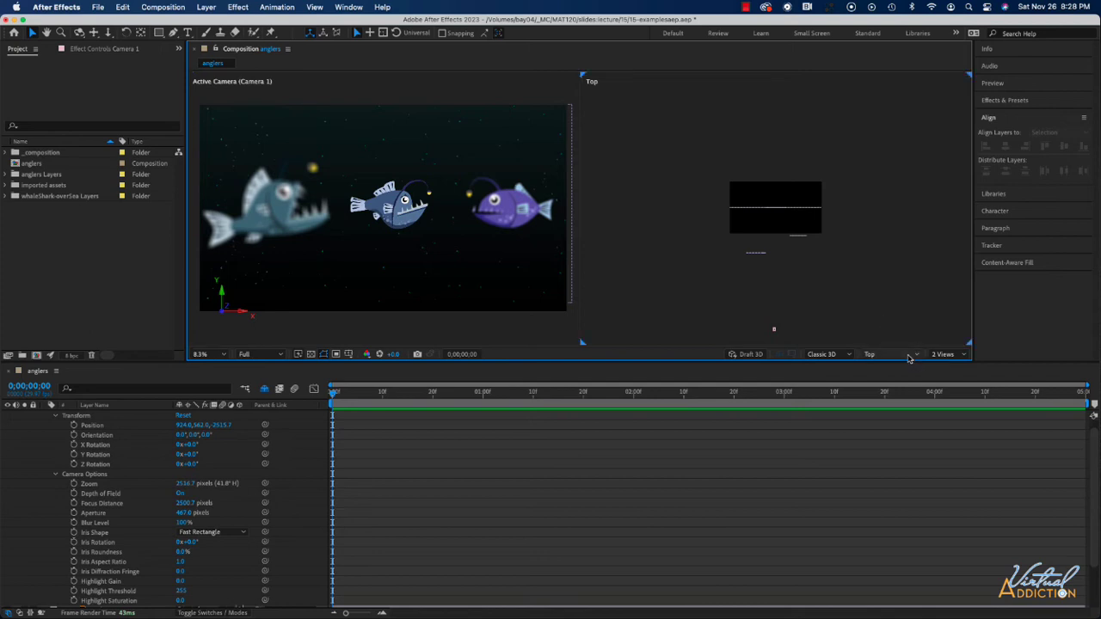
{"action": "left_click", "coordinate": [885, 354]}
{"action": "left_click", "coordinate": [899, 490]}
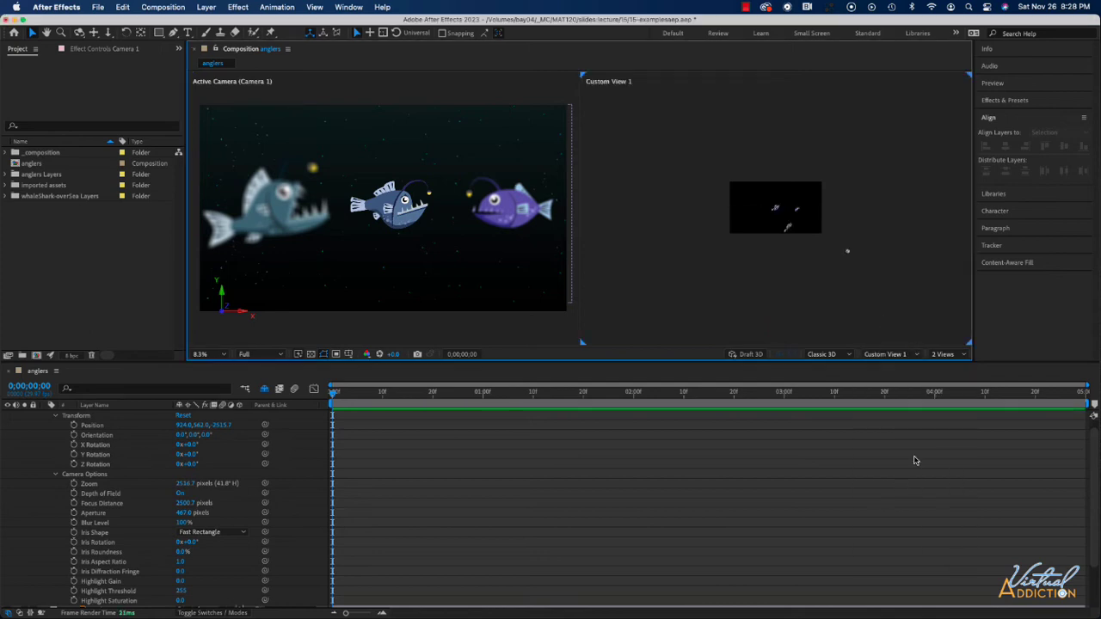
{"action": "scroll", "coordinate": [807, 275], "scroll_direction": "up", "scroll_amount": 2}
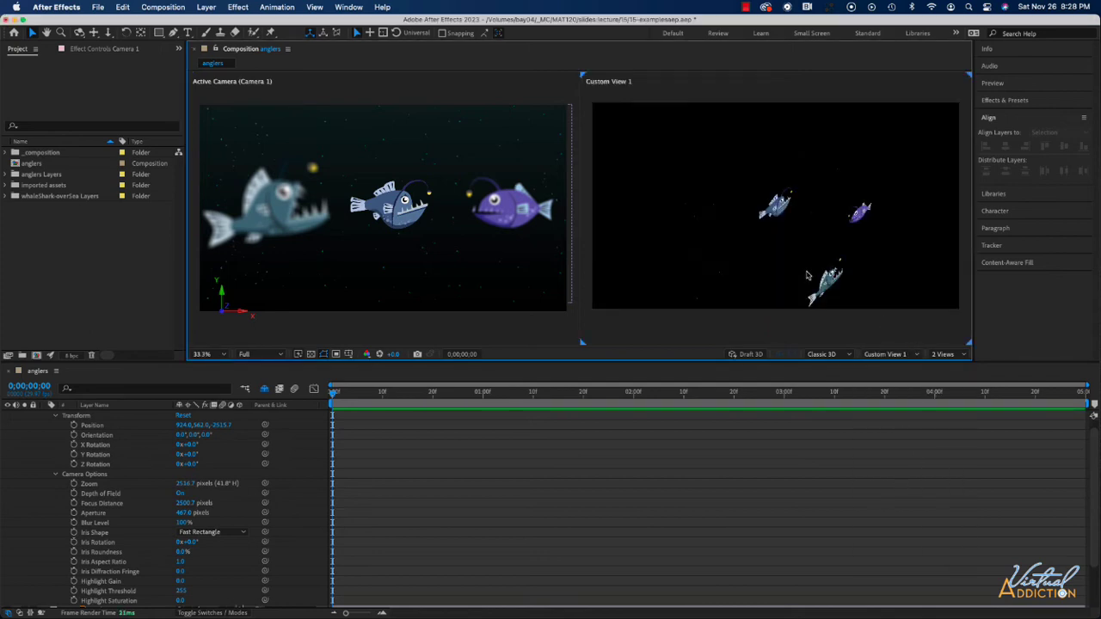
{"action": "scroll", "coordinate": [806, 275], "scroll_direction": "down", "scroll_amount": 2}
{"action": "scroll", "coordinate": [806, 275], "scroll_direction": "up", "scroll_amount": 1}
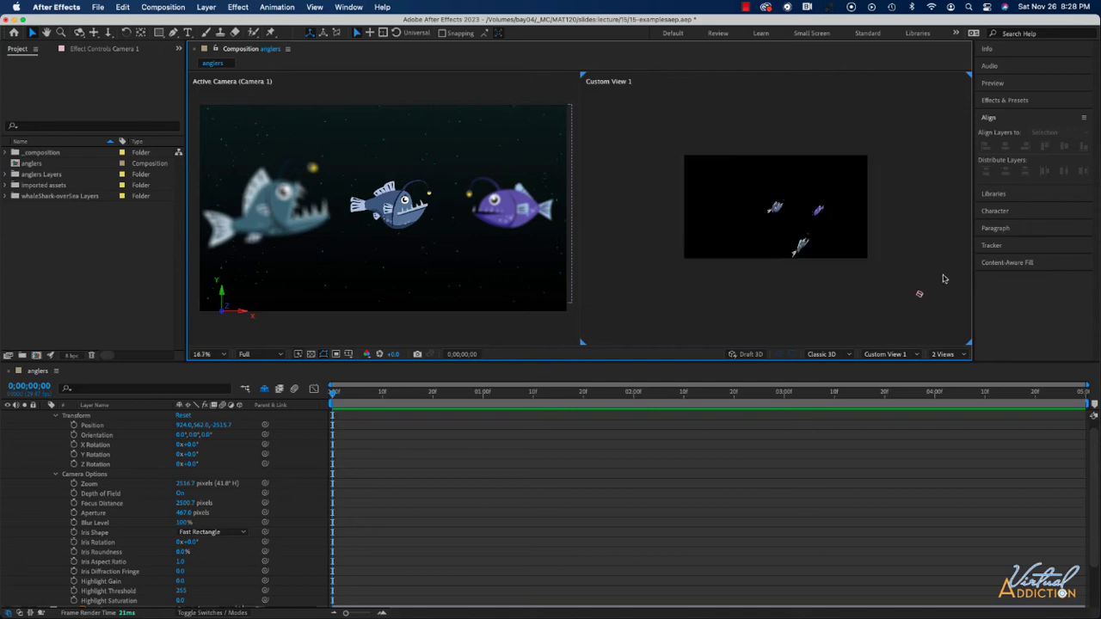
{"action": "left_click", "coordinate": [918, 296]}
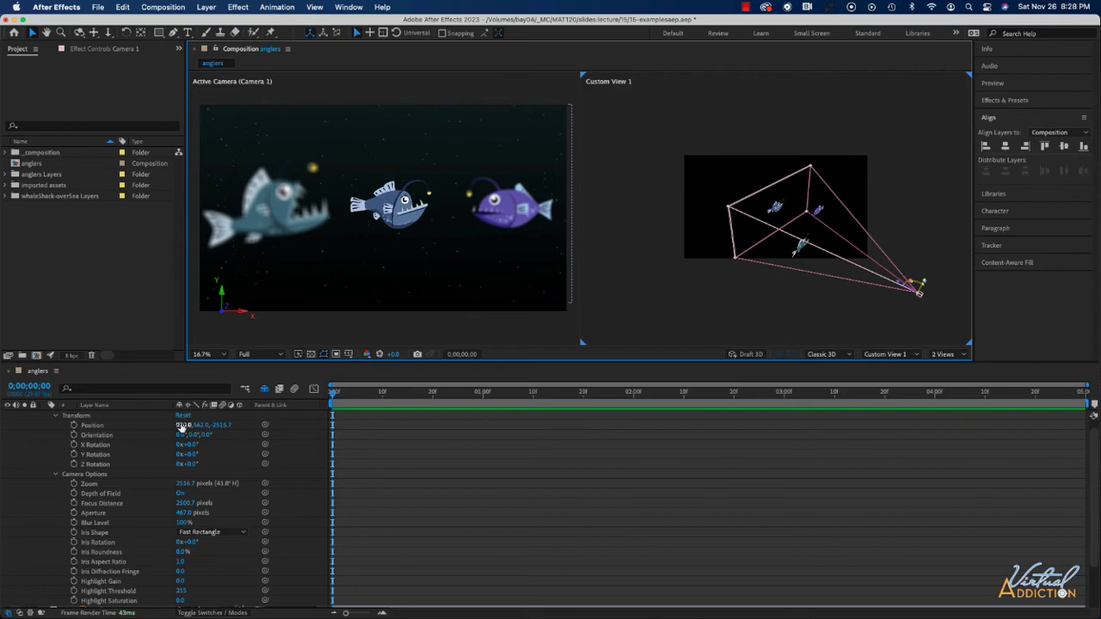
Step: Adjust Camera 1's Position to about X 980, Y 552 and Z -2545.7
{"action": "left_click_drag", "start_coordinate": [184, 424], "coordinate": [207, 427]}
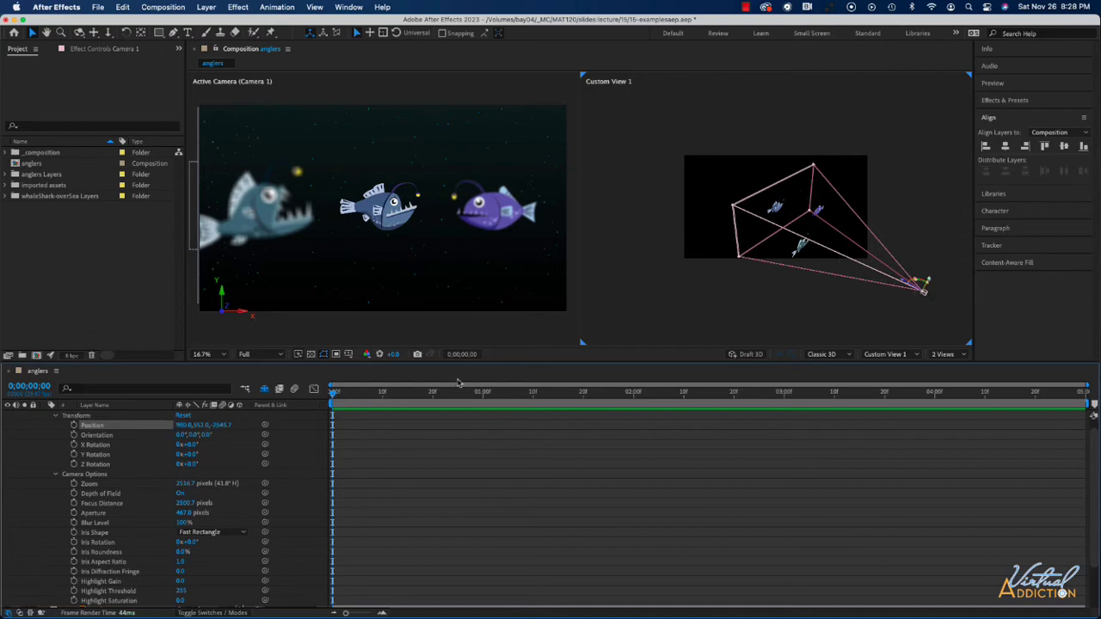
{"action": "left_click", "coordinate": [378, 202]}
{"action": "left_click", "coordinate": [491, 290]}
Step: Switch Custom View 1 back to the Top view, then collapse Camera 1's properties and hide that camera
{"action": "left_click", "coordinate": [911, 355]}
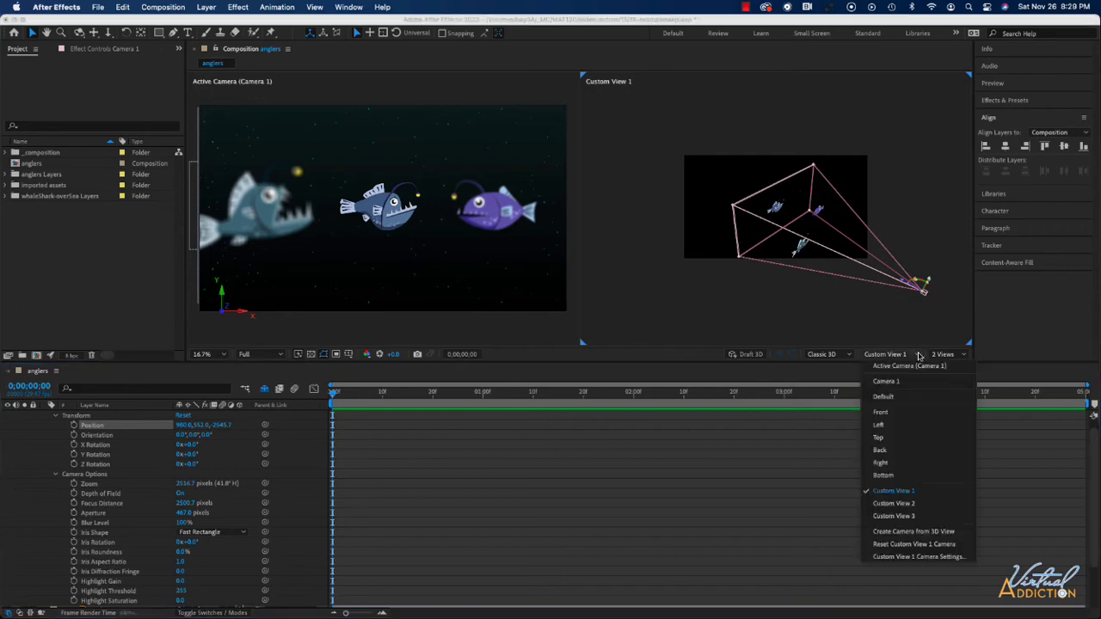
{"action": "left_click", "coordinate": [896, 441]}
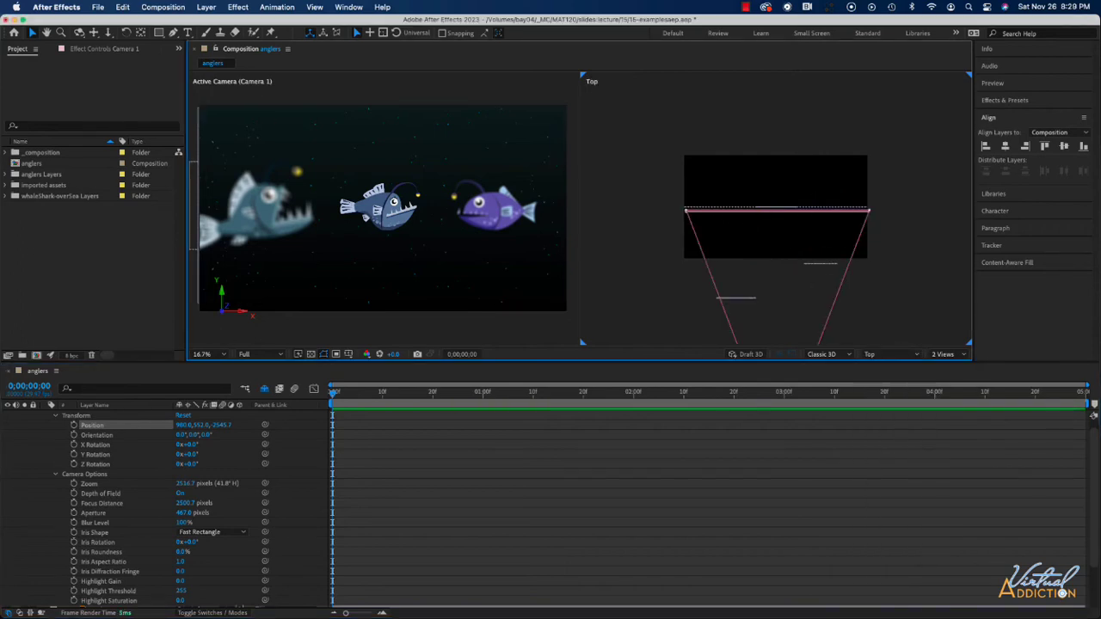
{"action": "scroll", "coordinate": [34, 430], "scroll_direction": "up", "scroll_amount": 1}
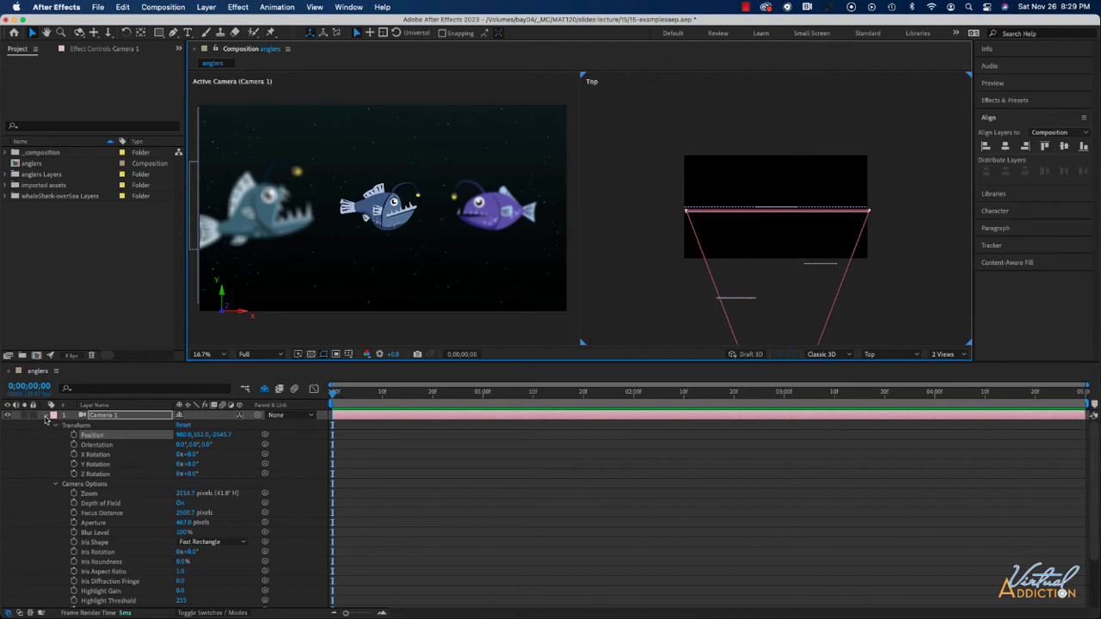
{"action": "left_click", "coordinate": [46, 416]}
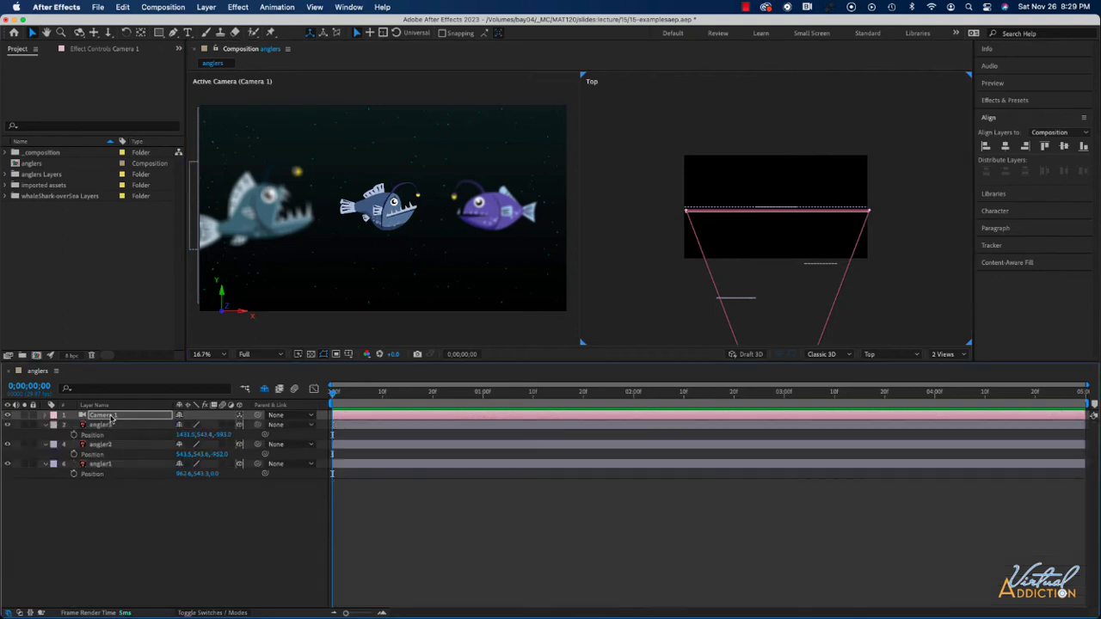
{"action": "left_click", "coordinate": [8, 416]}
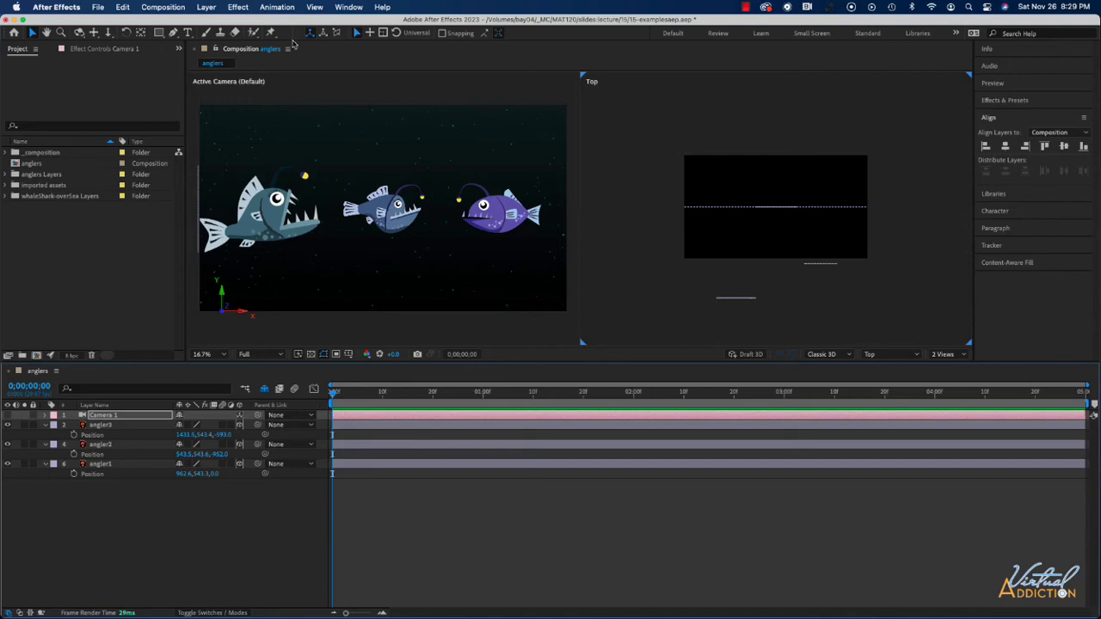
Step: Create a Two-Node Camera named Camera 2 with the 50mm preset
{"action": "left_click", "coordinate": [206, 7]}
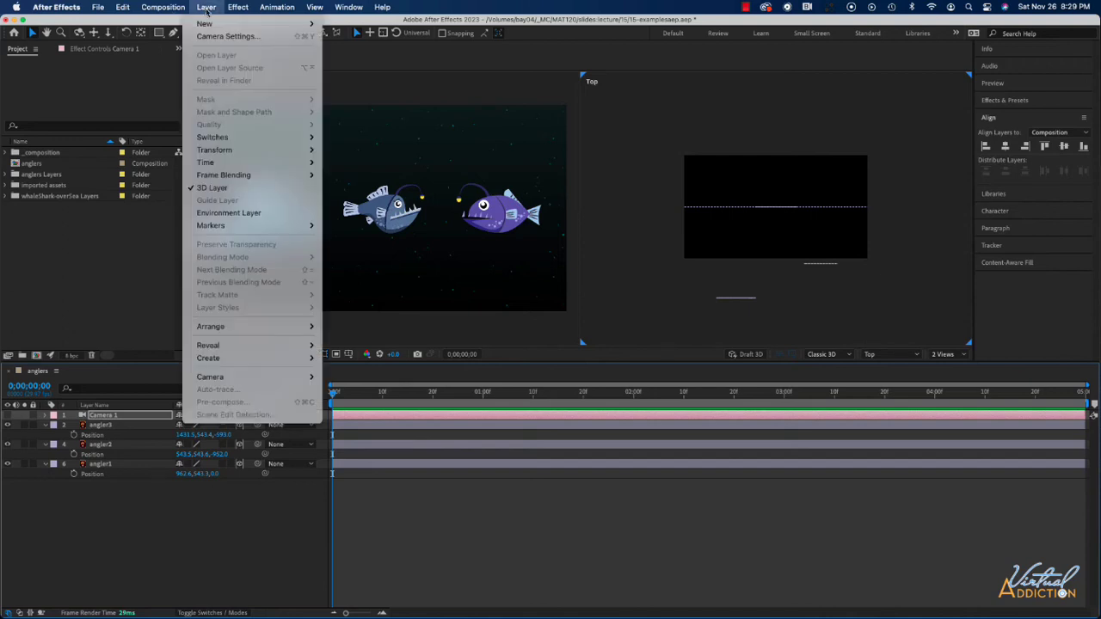
{"action": "mouse_move", "coordinate": [206, 23]}
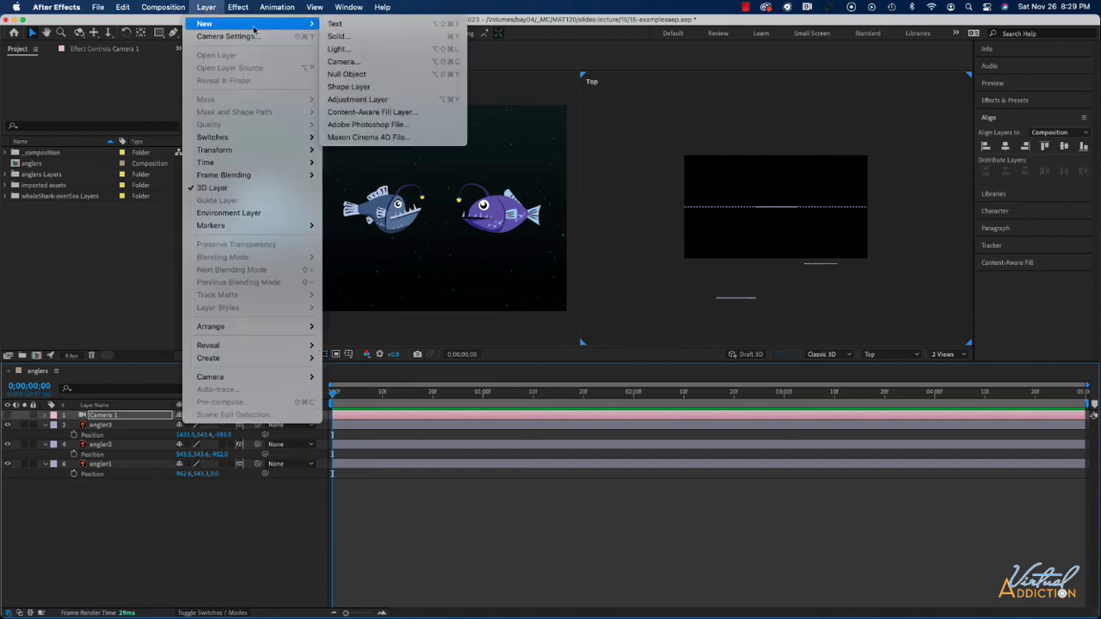
{"action": "left_click", "coordinate": [362, 63]}
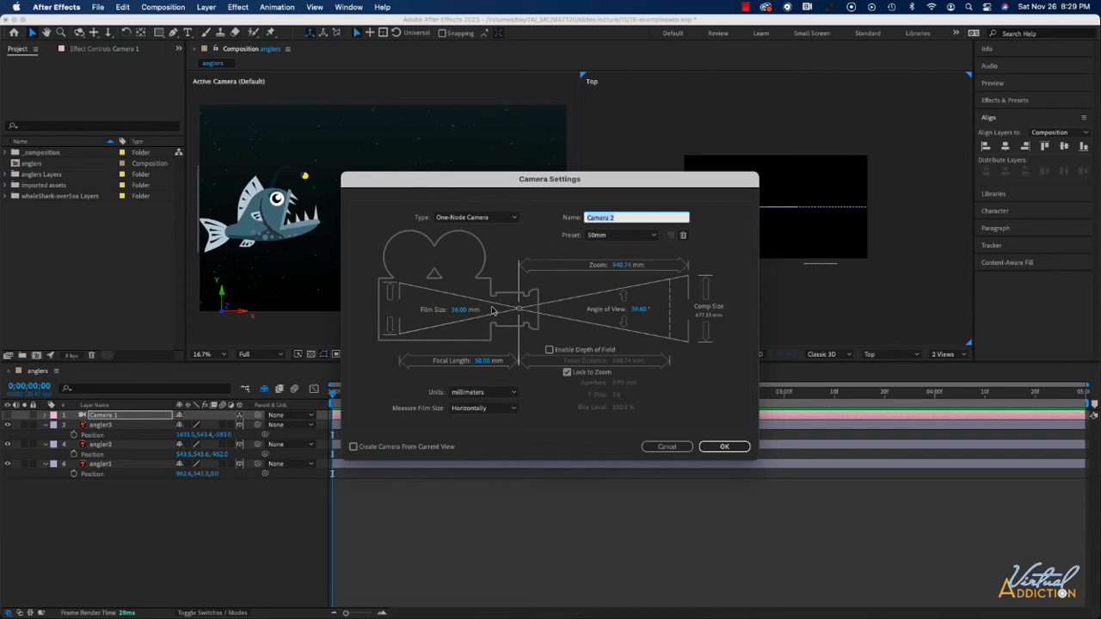
{"action": "left_click", "coordinate": [444, 221]}
{"action": "left_click", "coordinate": [453, 244]}
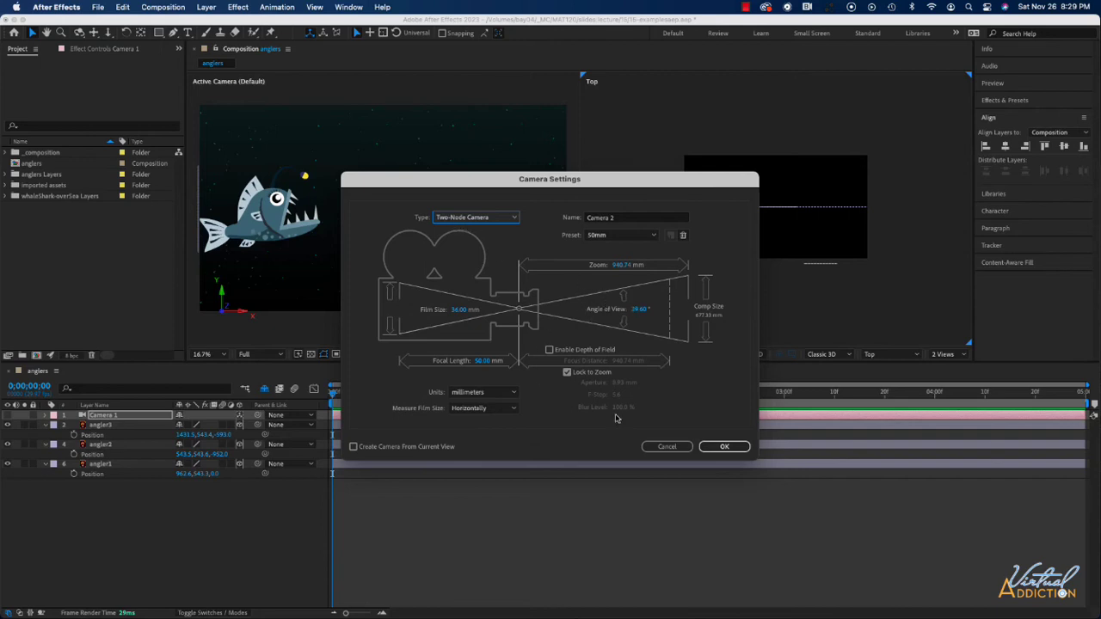
{"action": "left_click", "coordinate": [725, 446]}
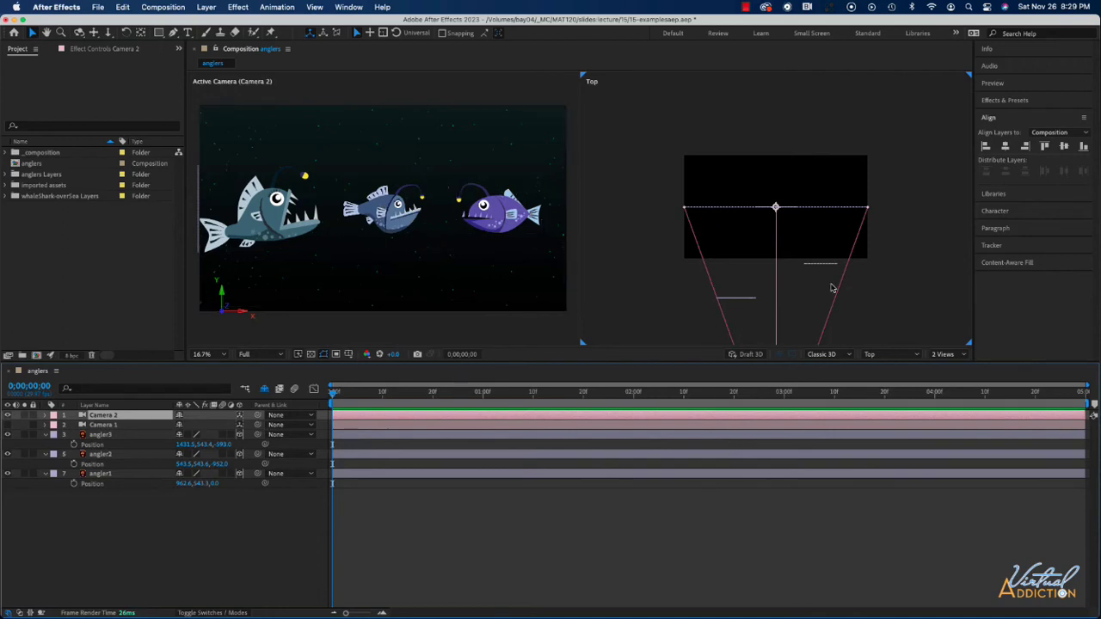
Step: In the Top view, move Camera 2's point of interest forward to about Z -408 and nudge the camera body to about Z -2654.7
{"action": "key", "text": "comma"}
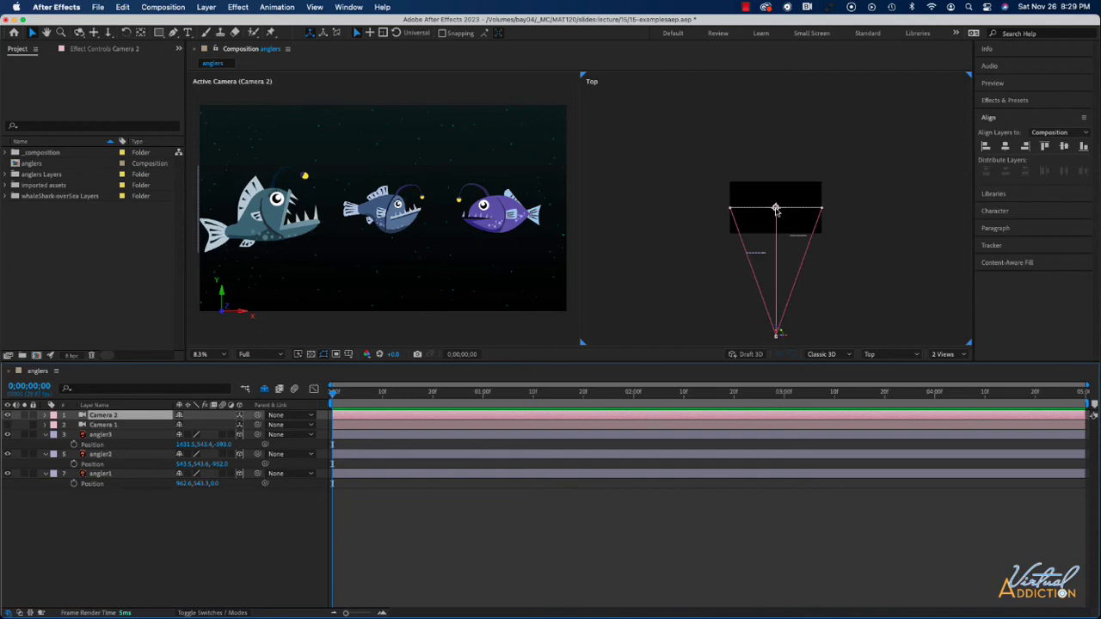
{"action": "left_click_drag", "start_coordinate": [776, 209], "coordinate": [776, 232]}
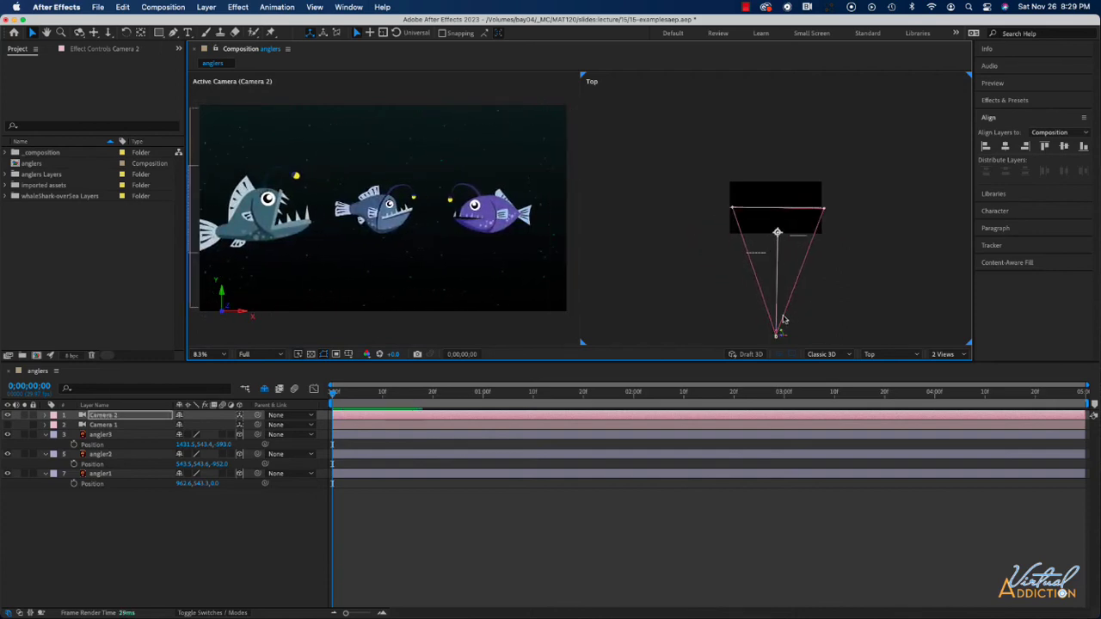
{"action": "mouse_move", "coordinate": [776, 333]}
{"action": "left_mouse_down"}
{"action": "mouse_move", "coordinate": [770, 286]}
{"action": "mouse_move", "coordinate": [777, 334]}
{"action": "left_mouse_up"}
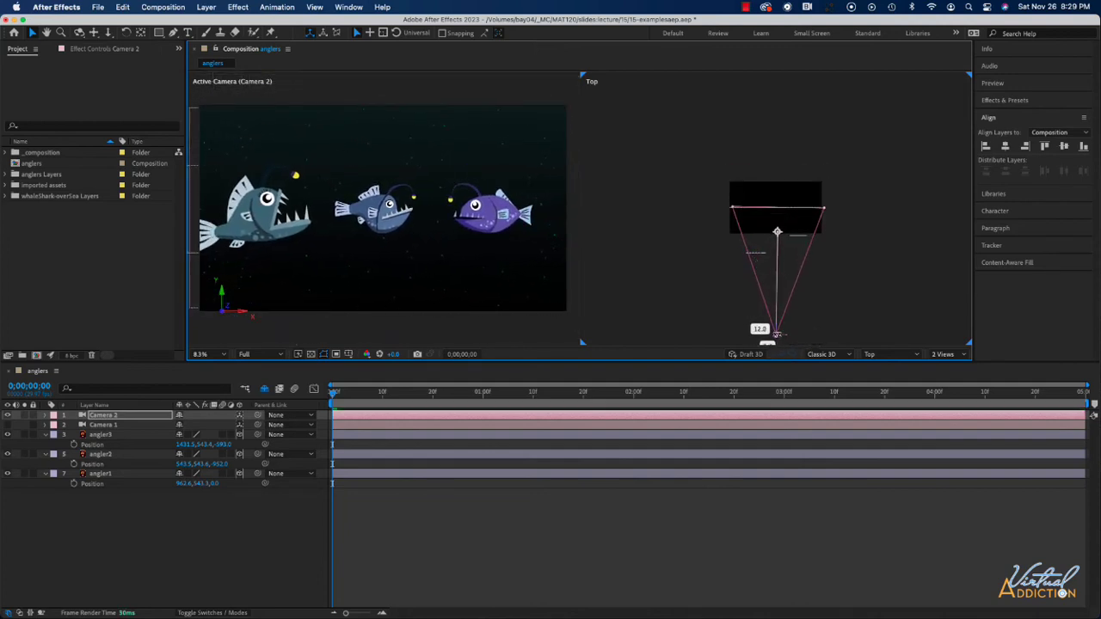
{"action": "mouse_move", "coordinate": [777, 232]}
{"action": "left_mouse_down"}
{"action": "mouse_move", "coordinate": [733, 235]}
{"action": "mouse_move", "coordinate": [808, 224]}
{"action": "mouse_move", "coordinate": [774, 227]}
{"action": "left_mouse_up"}
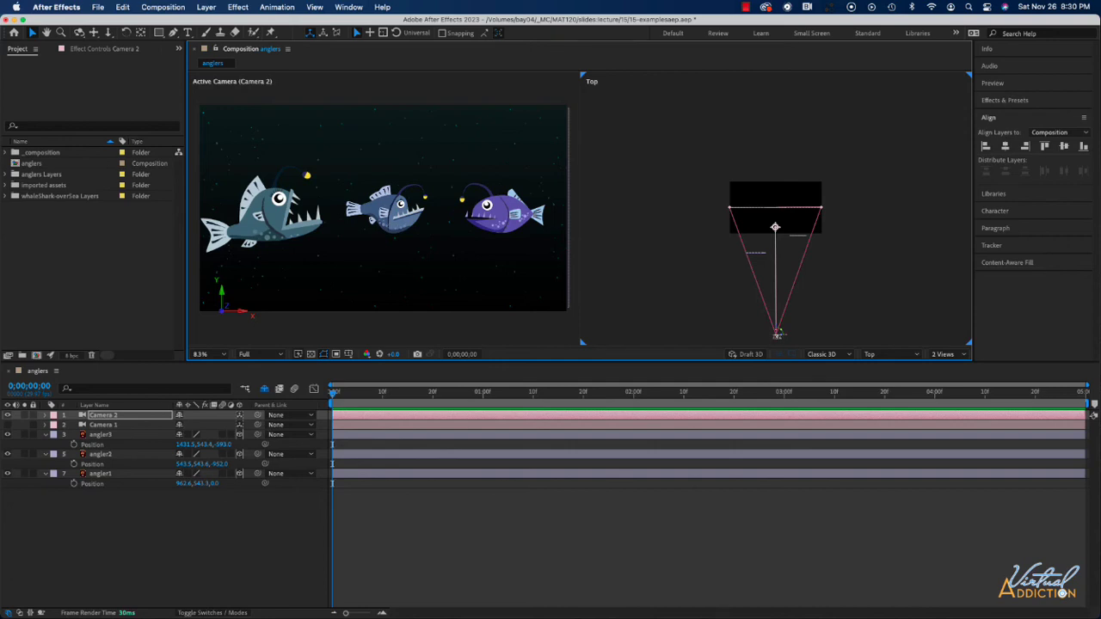
Step: Expand Camera 2's Transform properties, try a Y Rotation of 30° and undo the rotation
{"action": "left_click", "coordinate": [44, 415]}
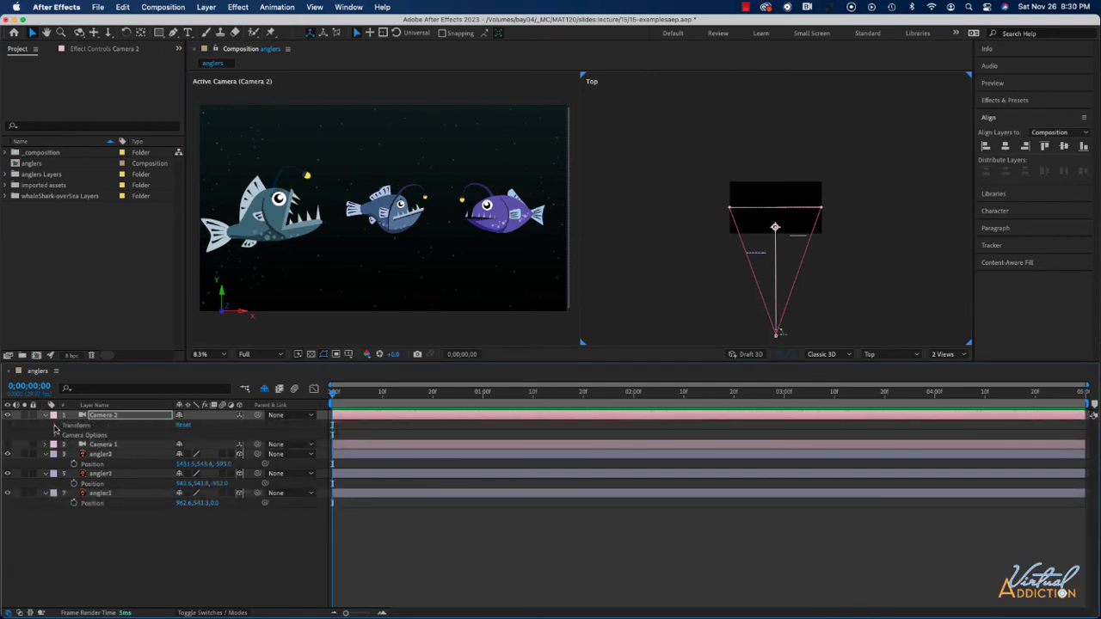
{"action": "left_click", "coordinate": [55, 425]}
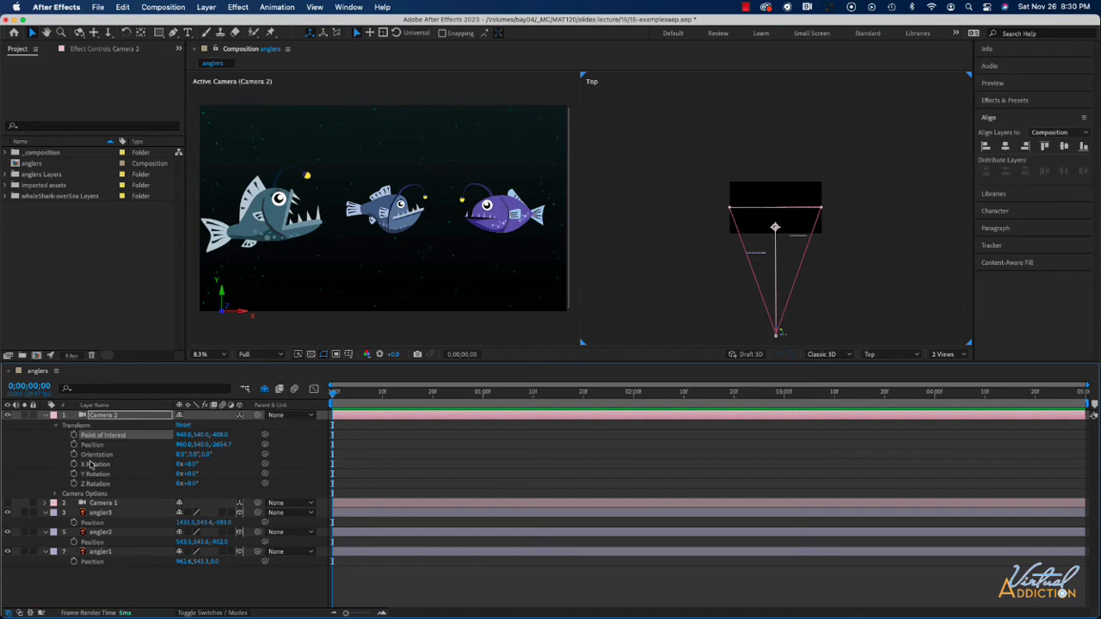
{"action": "left_click_drag", "start_coordinate": [184, 473], "coordinate": [206, 476]}
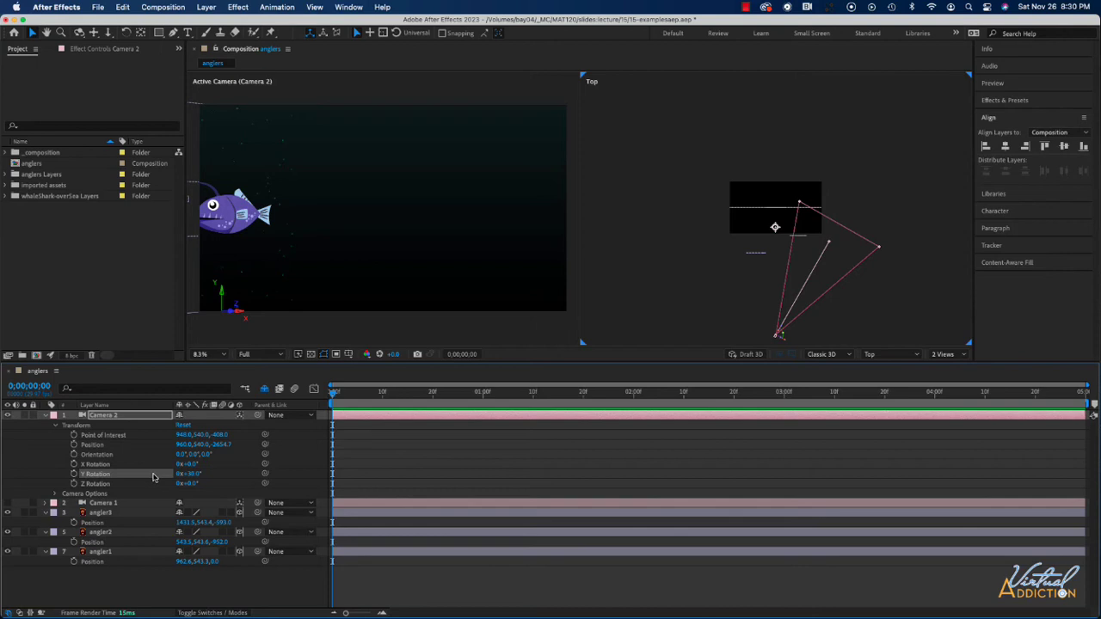
{"action": "key", "text": "super+z"}
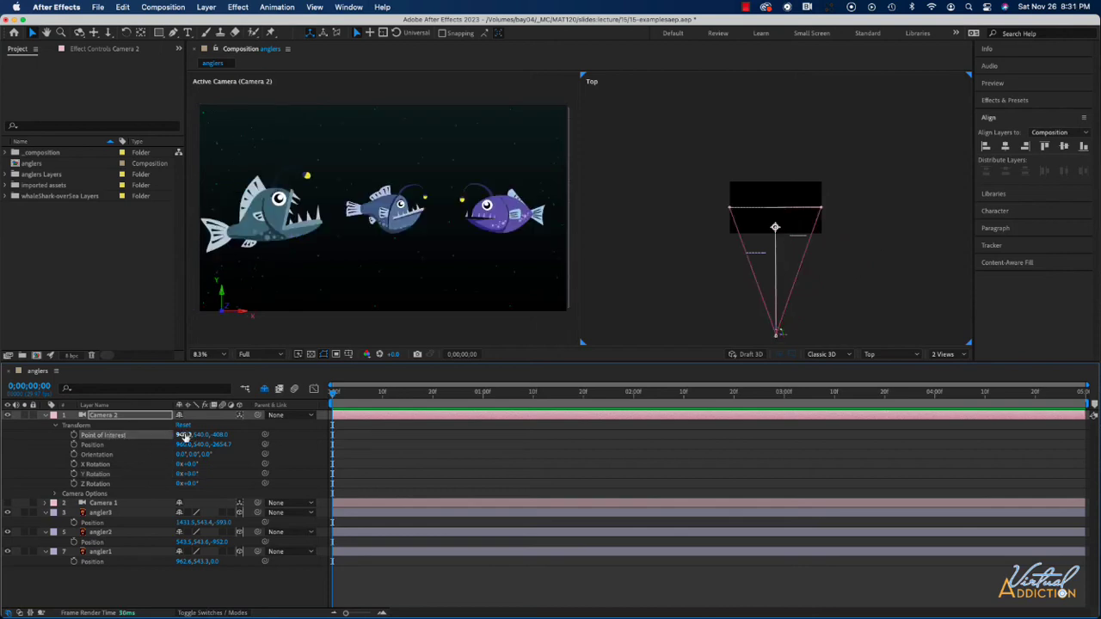
Step: Adjust Camera 2's Point of Interest to about X 967, Y 529 and Z -494
{"action": "mouse_move", "coordinate": [183, 436]}
{"action": "left_mouse_down"}
{"action": "mouse_move", "coordinate": [42, 443]}
{"action": "mouse_move", "coordinate": [277, 449]}
{"action": "mouse_move", "coordinate": [163, 448]}
{"action": "mouse_move", "coordinate": [356, 438]}
{"action": "mouse_move", "coordinate": [118, 446]}
{"action": "mouse_move", "coordinate": [329, 434]}
{"action": "left_mouse_up"}
{"action": "left_click_drag", "start_coordinate": [410, 433], "coordinate": [155, 436]}
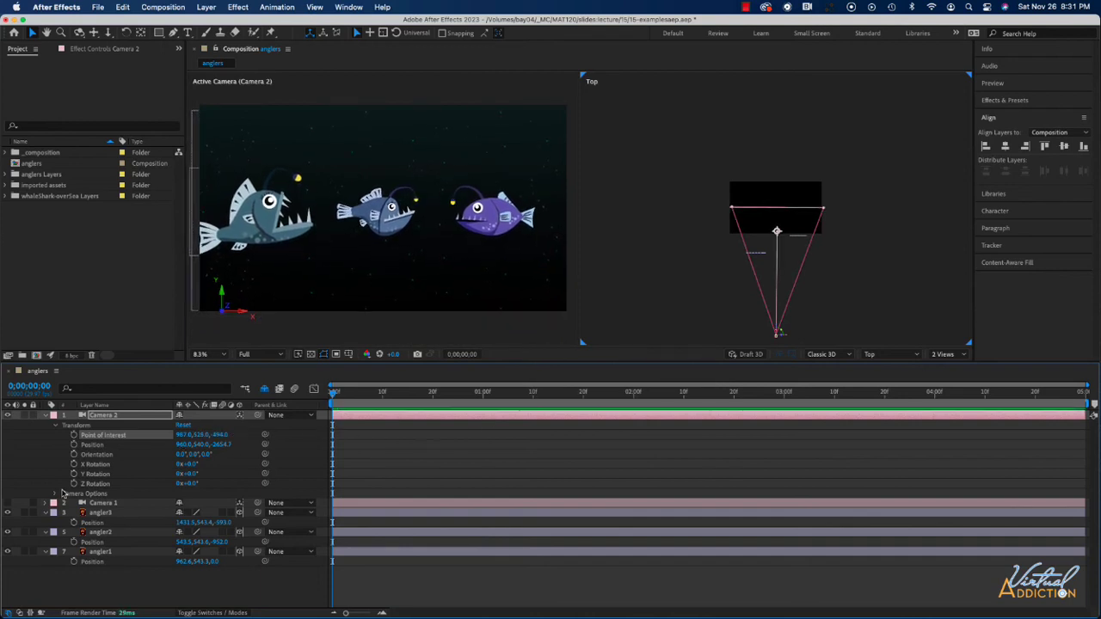
Step: Expand Camera 2's Camera Options, turn on Depth of Field and set Focus Distance to about 2060.7 pixels
{"action": "left_click", "coordinate": [55, 494]}
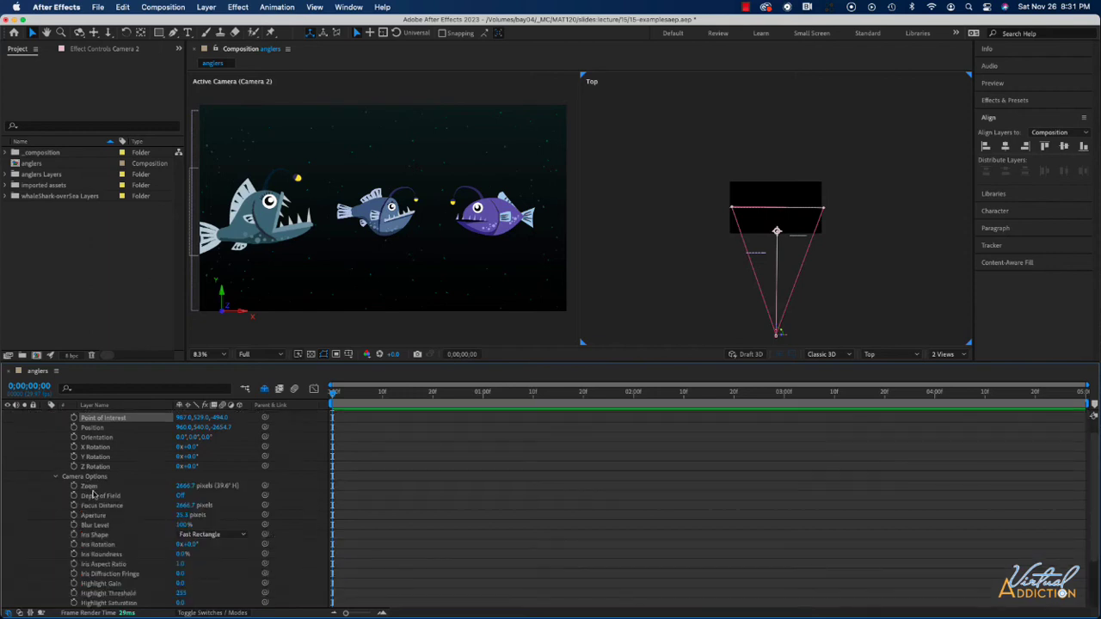
{"action": "left_click", "coordinate": [179, 497]}
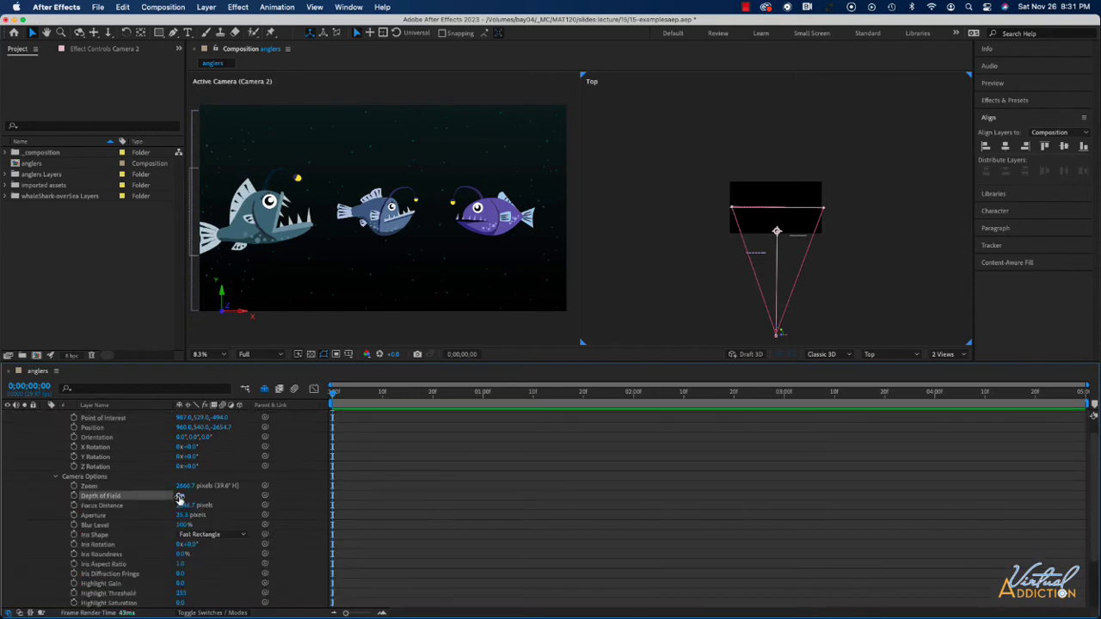
{"action": "left_click", "coordinate": [180, 497]}
{"action": "left_click_drag", "start_coordinate": [182, 510], "coordinate": [51, 522]}
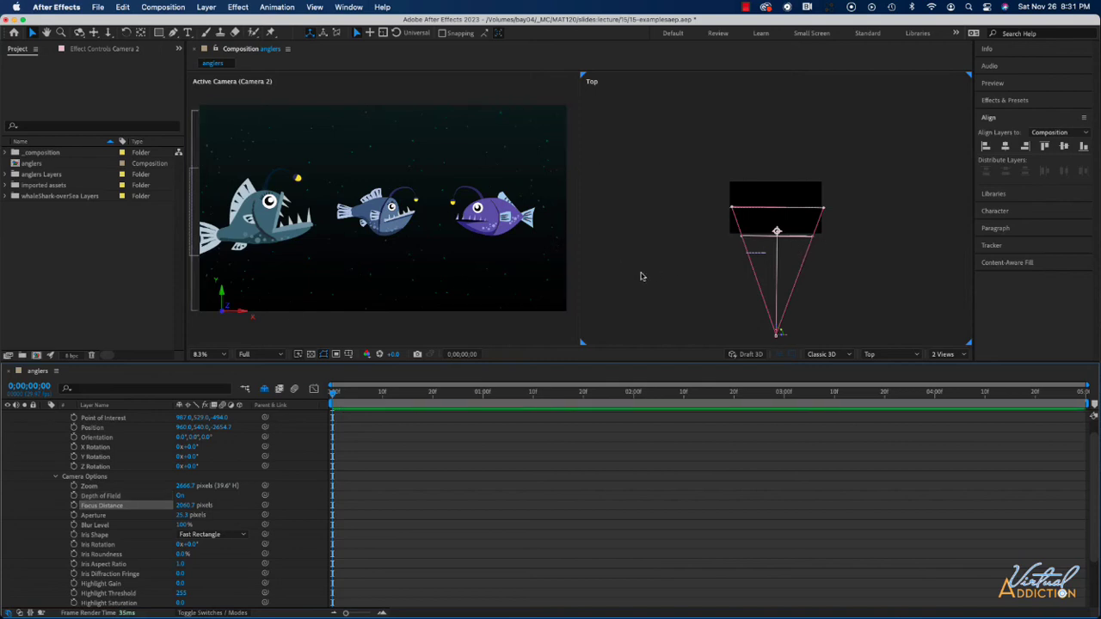
Step: Reselect Camera 2 in the Top view and raise its Aperture to about 546.3 pixels
{"action": "left_click", "coordinate": [533, 318]}
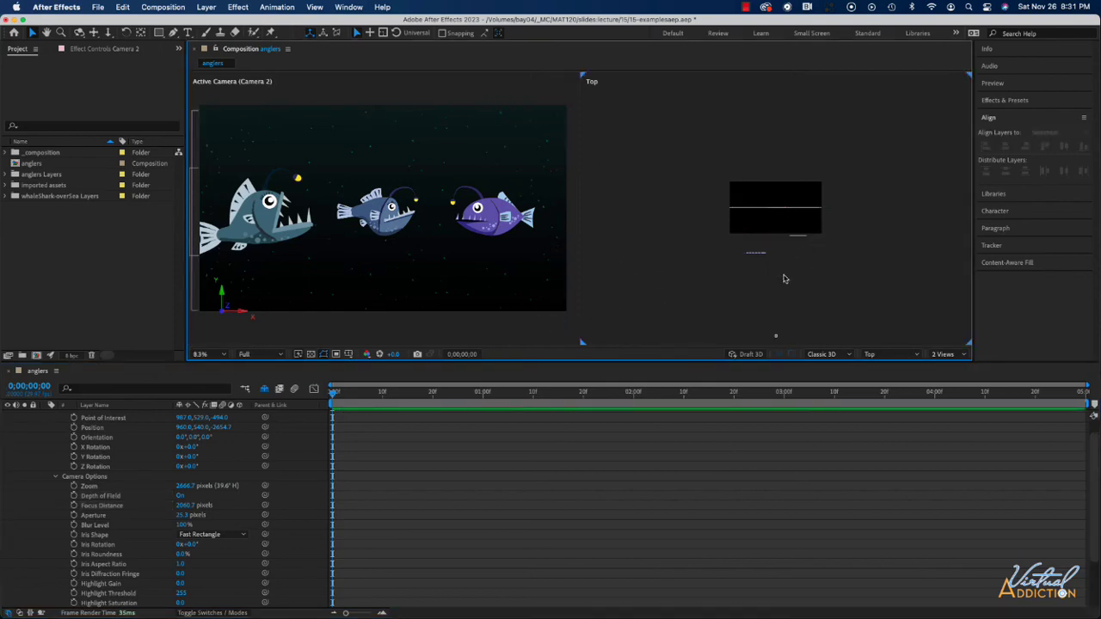
{"action": "left_click", "coordinate": [775, 336]}
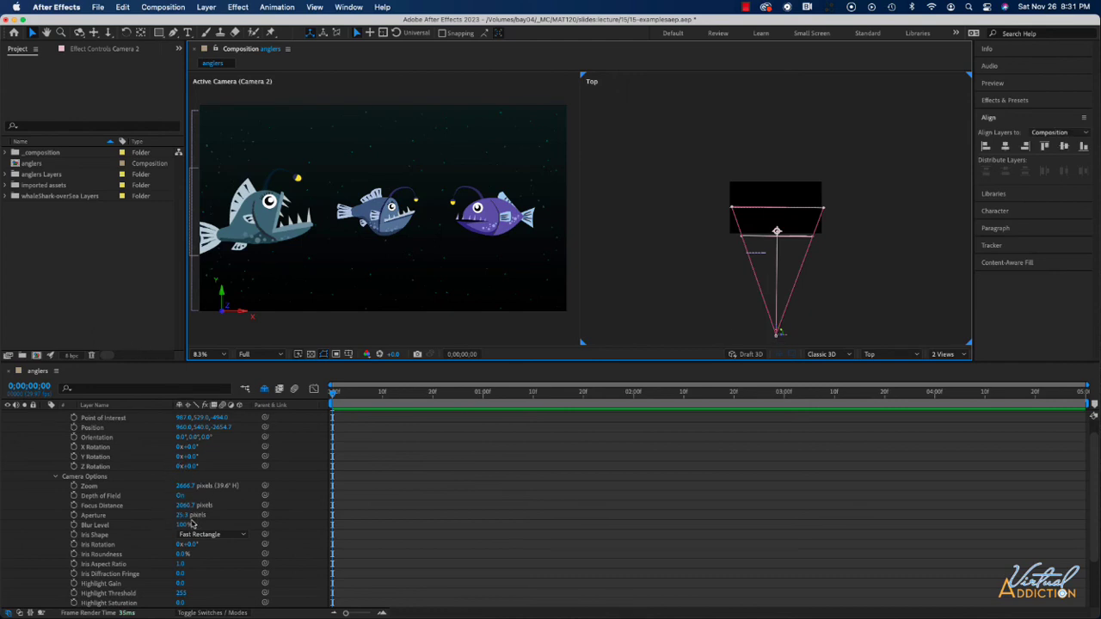
{"action": "left_click_drag", "start_coordinate": [184, 514], "coordinate": [479, 514]}
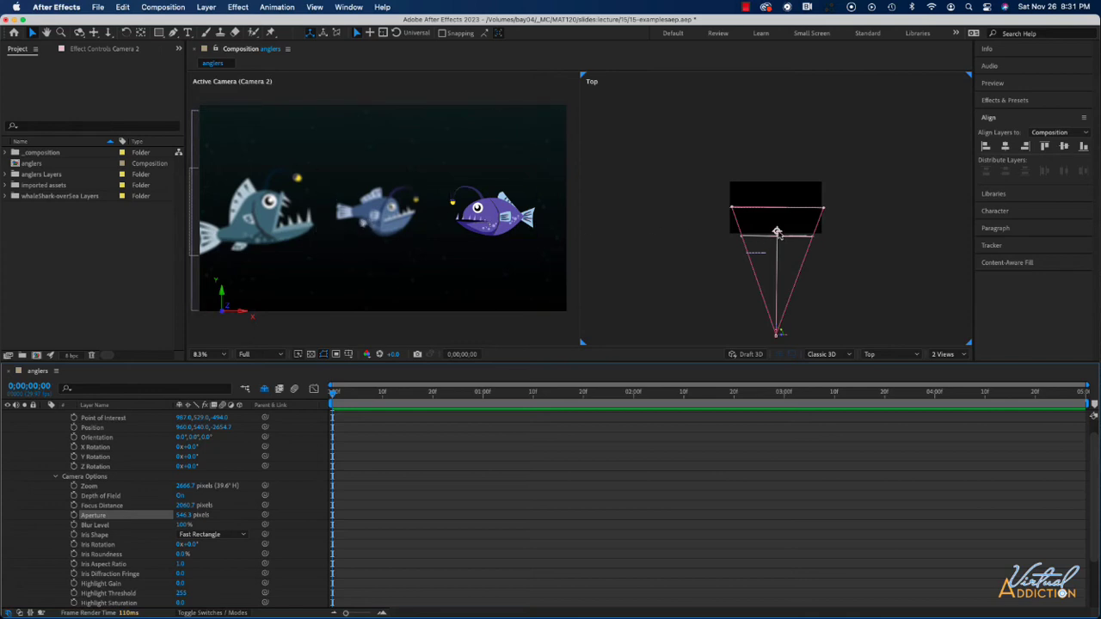
Step: Aim Camera 2's point of interest toward the teal angler at about X 579, Z -722, with Focus Distance 1673.7 and Aperture 682.3 pixels
{"action": "left_click_drag", "start_coordinate": [776, 232], "coordinate": [760, 259]}
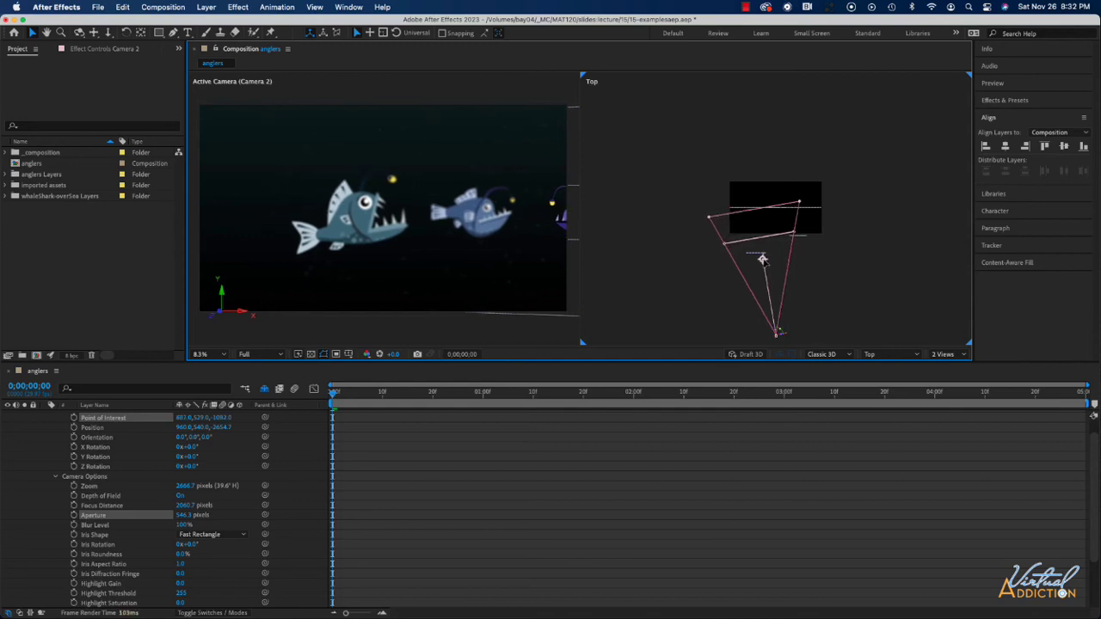
{"action": "mouse_move", "coordinate": [762, 258]}
{"action": "left_mouse_down"}
{"action": "mouse_move", "coordinate": [763, 216]}
{"action": "mouse_move", "coordinate": [730, 215]}
{"action": "mouse_move", "coordinate": [798, 217]}
{"action": "mouse_move", "coordinate": [797, 235]}
{"action": "mouse_move", "coordinate": [762, 254]}
{"action": "mouse_move", "coordinate": [775, 245]}
{"action": "left_mouse_up"}
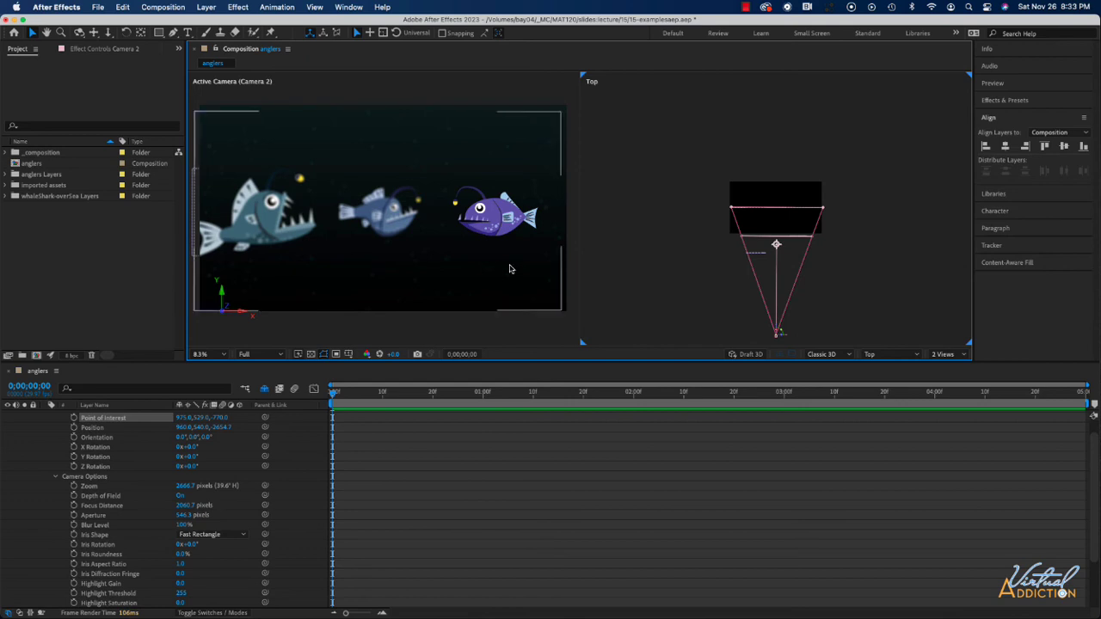
{"action": "mouse_move", "coordinate": [776, 245]}
{"action": "left_mouse_down"}
{"action": "mouse_move", "coordinate": [762, 261]}
{"action": "mouse_move", "coordinate": [779, 247]}
{"action": "mouse_move", "coordinate": [821, 253]}
{"action": "mouse_move", "coordinate": [789, 246]}
{"action": "mouse_move", "coordinate": [735, 260]}
{"action": "mouse_move", "coordinate": [782, 242]}
{"action": "mouse_move", "coordinate": [757, 243]}
{"action": "left_mouse_up"}
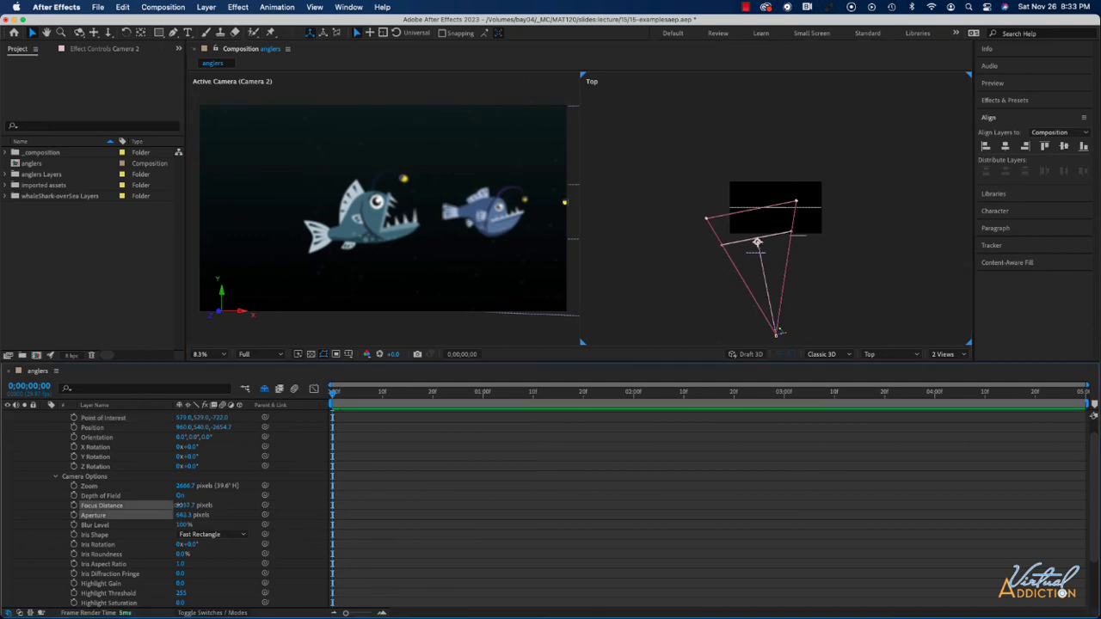
{"action": "left_click_drag", "start_coordinate": [183, 506], "coordinate": [41, 510]}
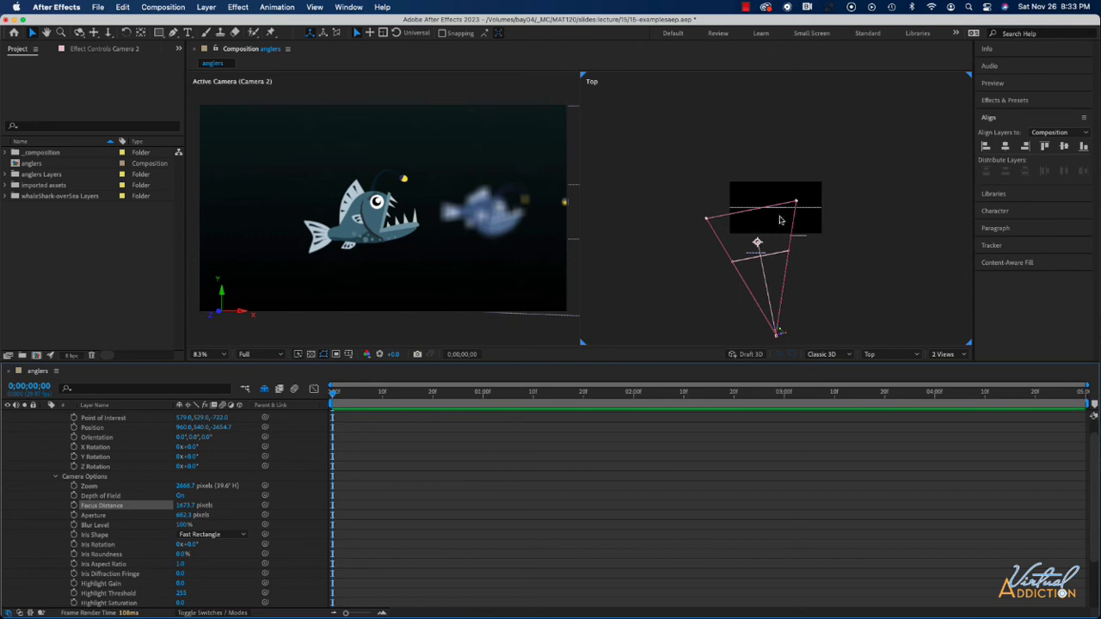
Step: Recenter Camera 2's point of interest at about Z -662 and focus on the purple angler with a Focus Distance of 2002.7 pixels
{"action": "left_click_drag", "start_coordinate": [757, 243], "coordinate": [773, 240]}
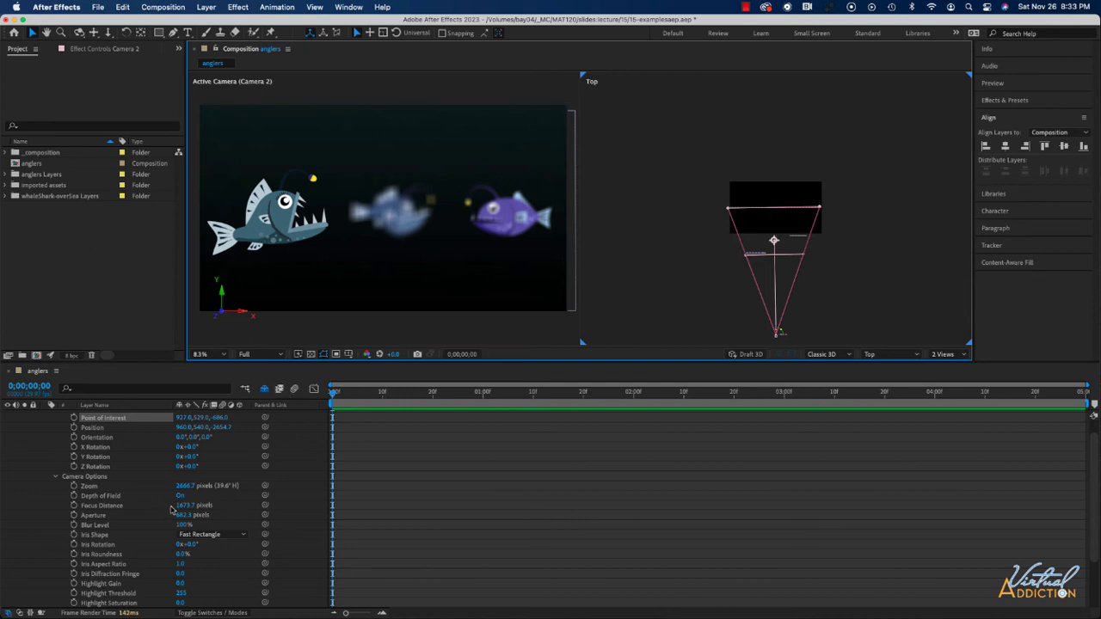
{"action": "left_click_drag", "start_coordinate": [184, 505], "coordinate": [355, 485]}
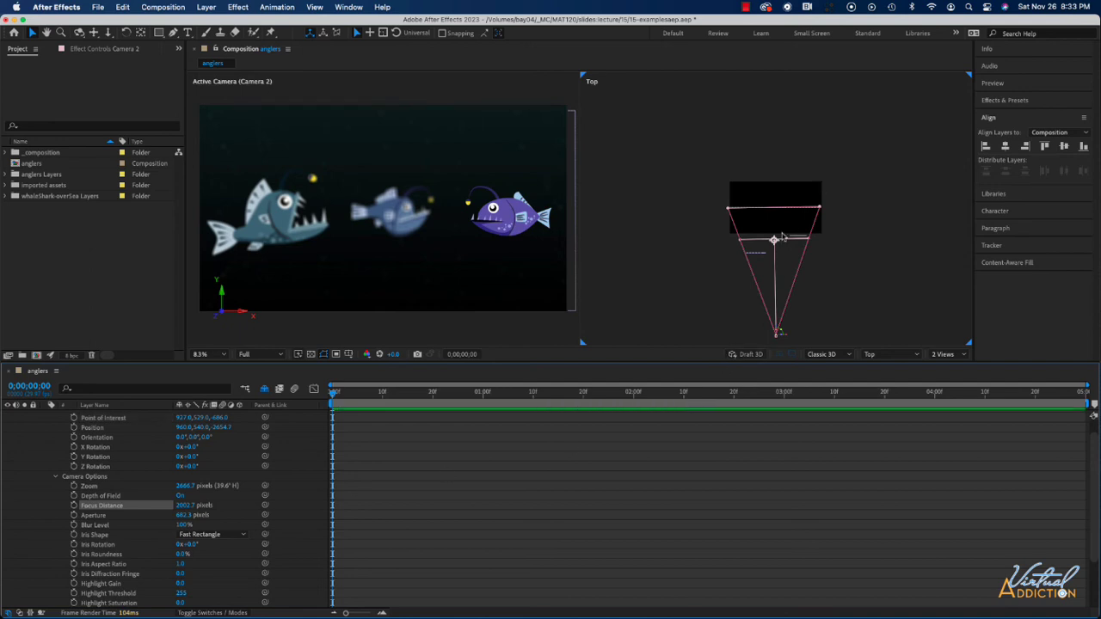
{"action": "mouse_move", "coordinate": [775, 240]}
{"action": "left_mouse_down"}
{"action": "mouse_move", "coordinate": [785, 242]}
{"action": "mouse_move", "coordinate": [776, 241]}
{"action": "left_mouse_up"}
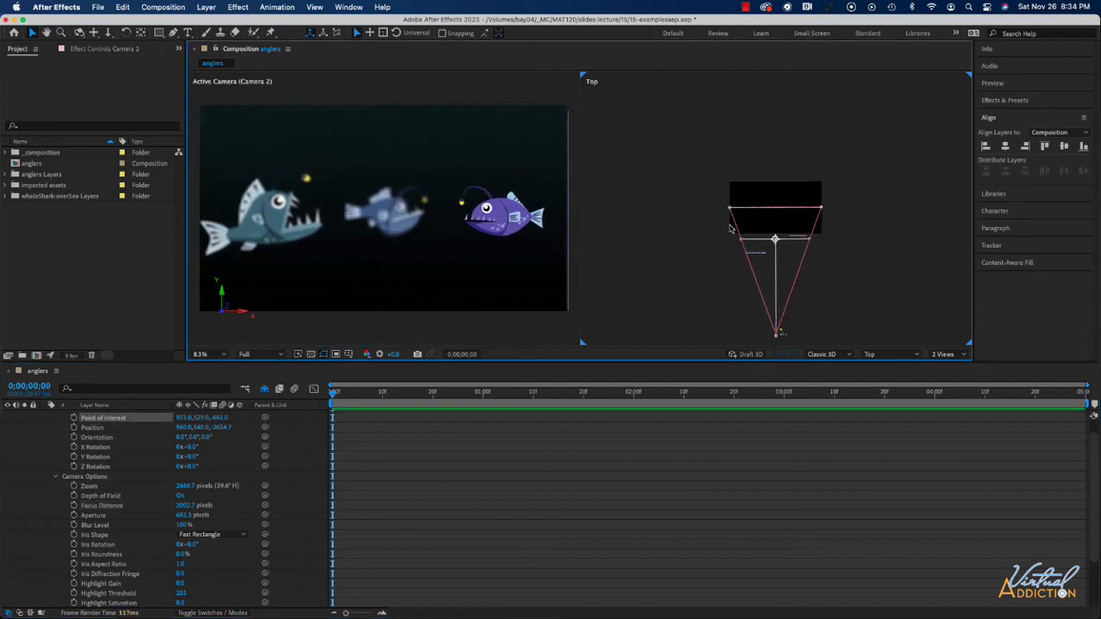
Step: Activate the Orbit Around Camera POI tool for moving Camera 2
{"action": "left_click", "coordinate": [165, 70]}
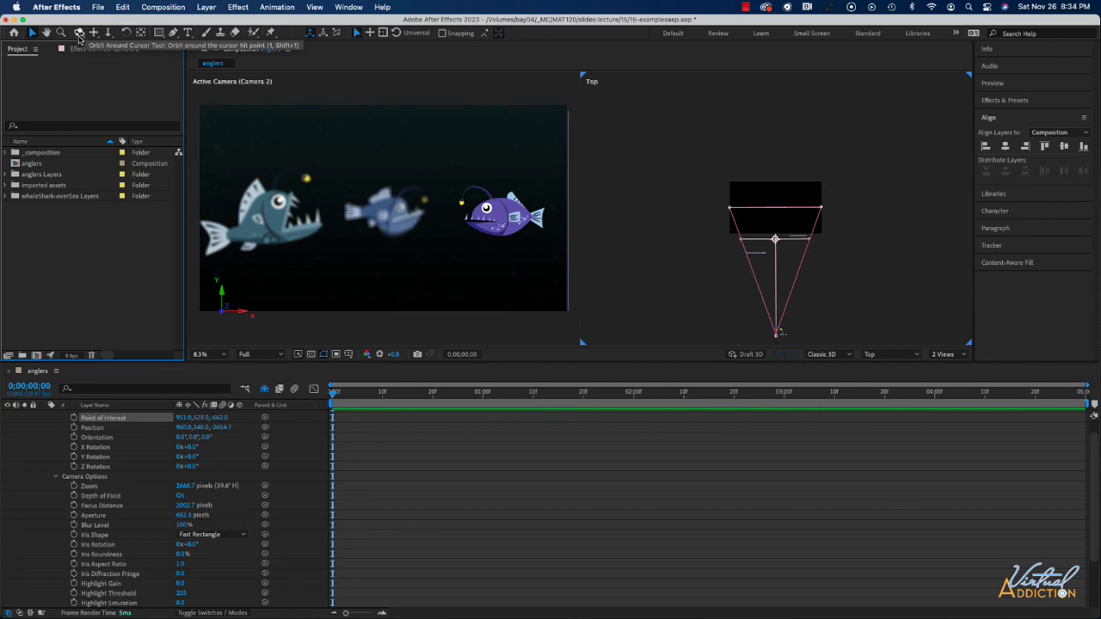
{"action": "left_click_drag", "start_coordinate": [81, 38], "coordinate": [147, 63]}
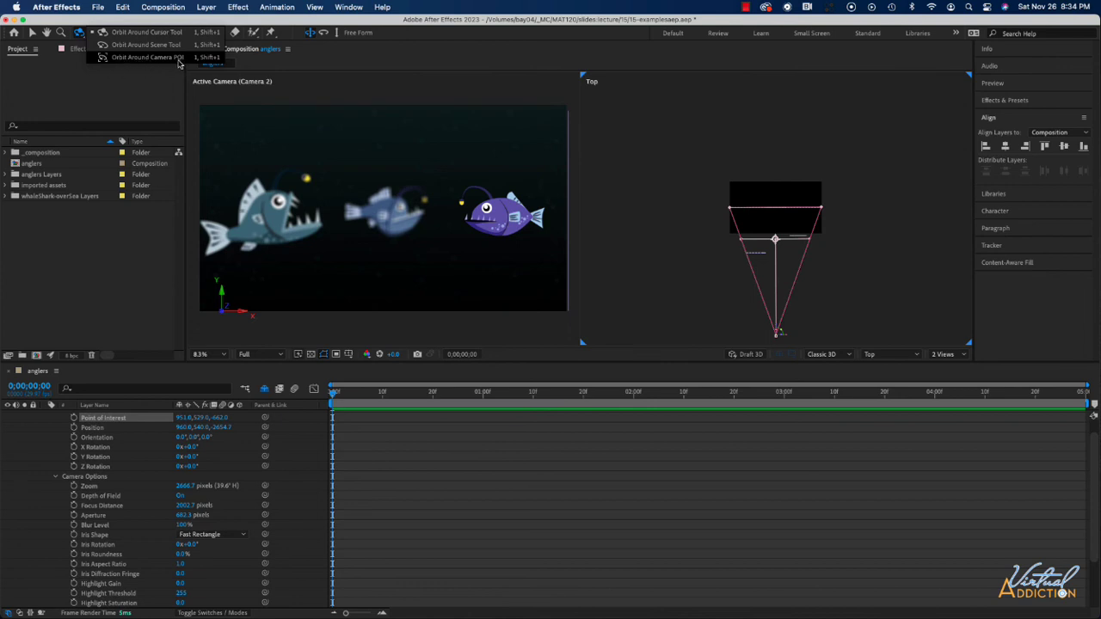
{"action": "left_click", "coordinate": [178, 59]}
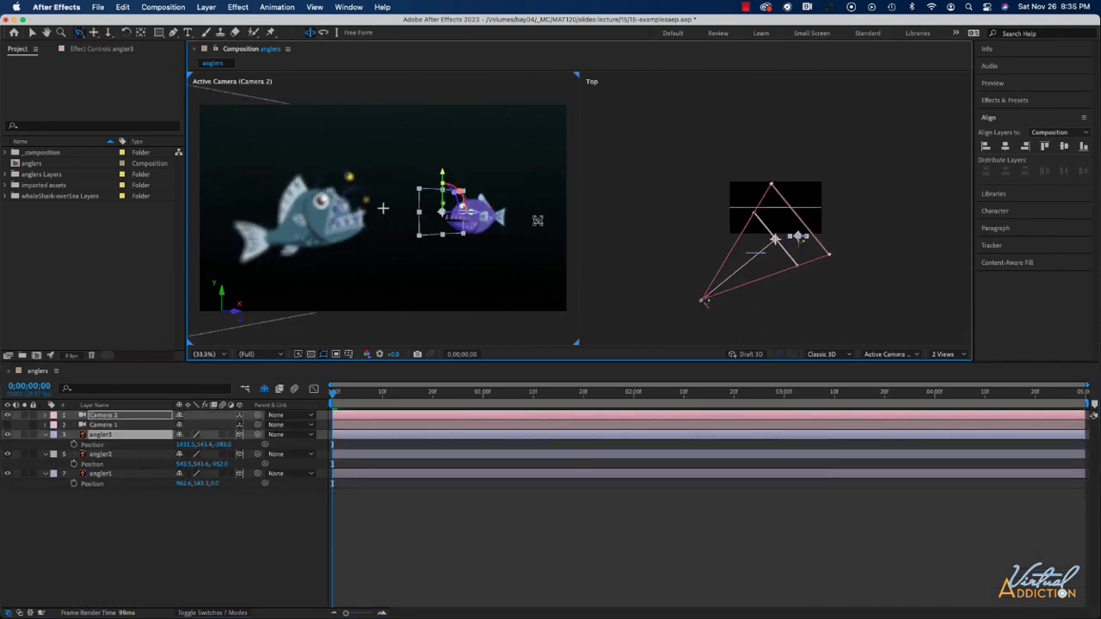
Step: Orbit Camera 2 around its point of interest to view the anglers from the opposite side
{"action": "left_click_drag", "start_coordinate": [537, 220], "coordinate": [445, 222]}
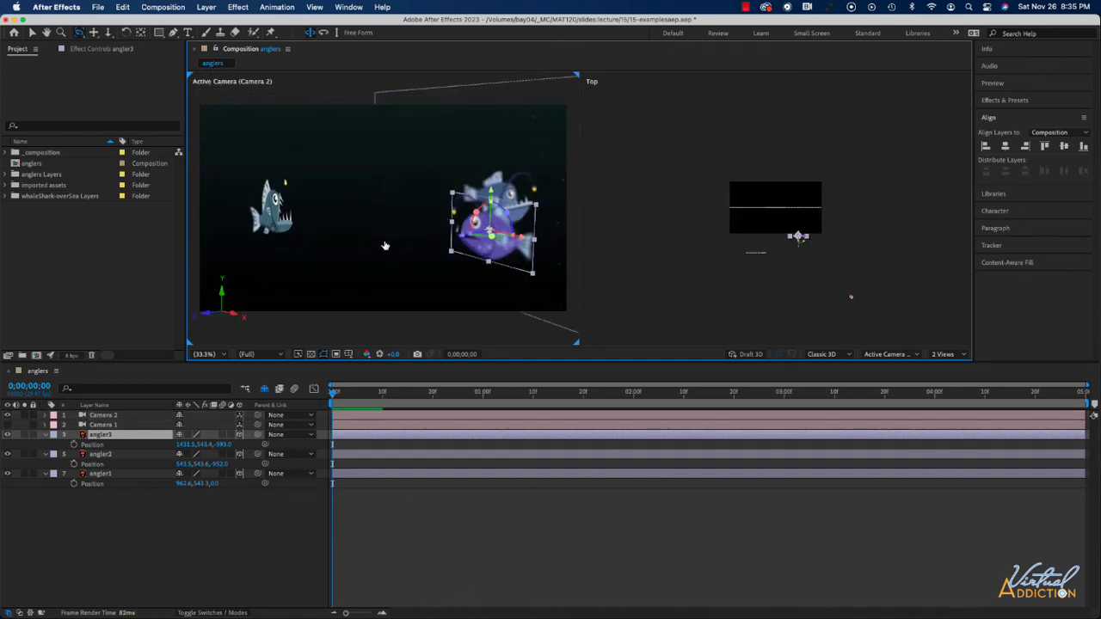
Step: Make Camera 1 the active camera in place of Camera 2 and orbit it away from the anglers
{"action": "left_click", "coordinate": [8, 415]}
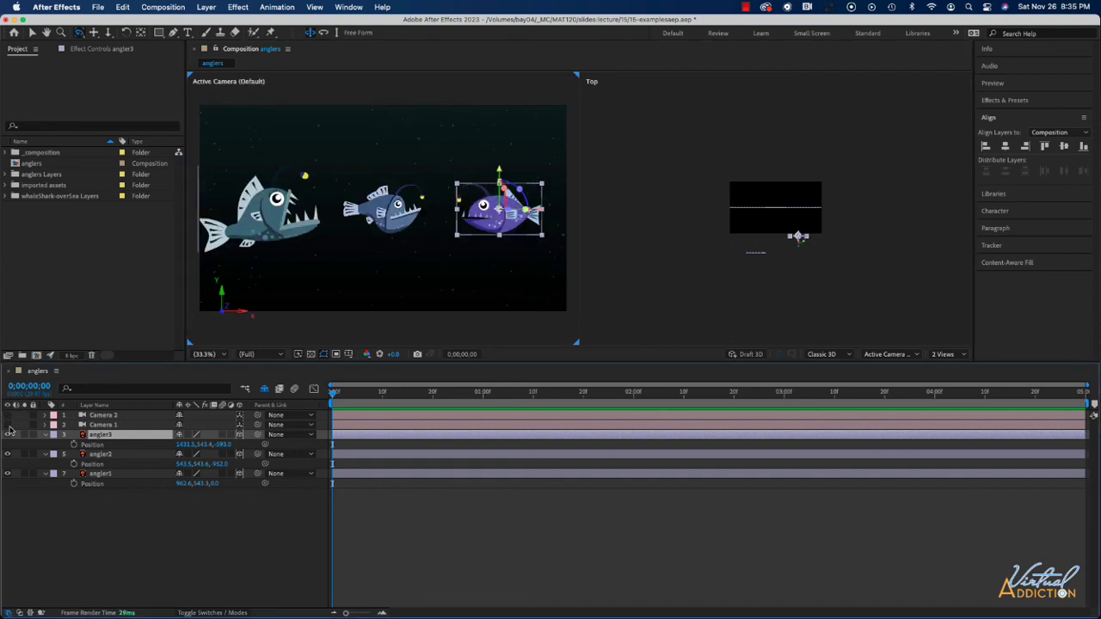
{"action": "left_click", "coordinate": [9, 425]}
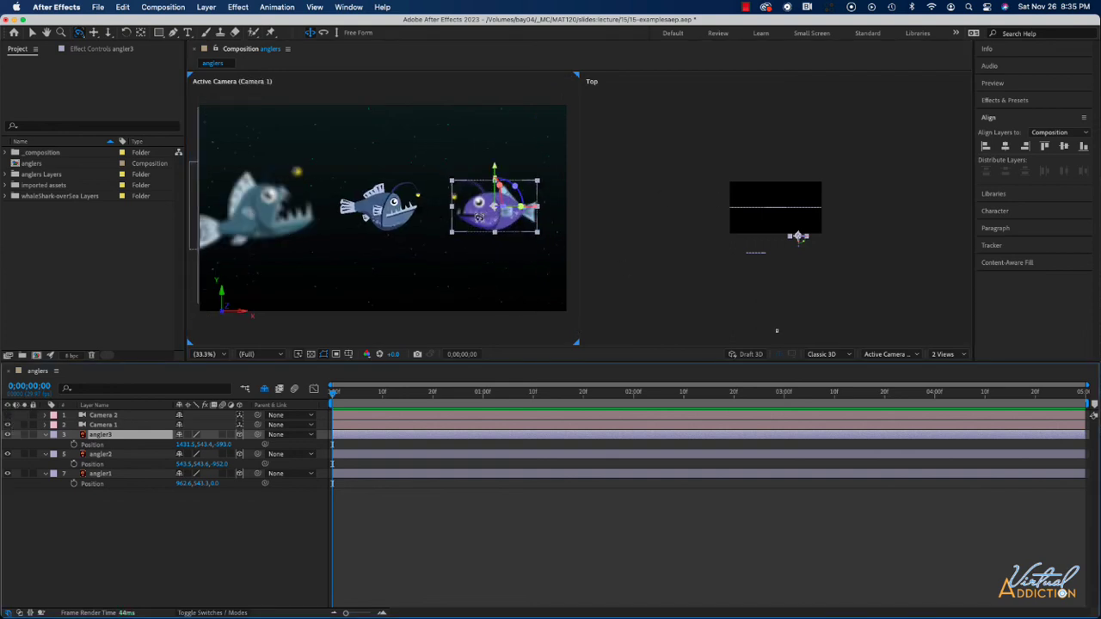
{"action": "mouse_move", "coordinate": [488, 220]}
{"action": "left_mouse_down"}
{"action": "mouse_move", "coordinate": [524, 217]}
{"action": "mouse_move", "coordinate": [419, 220]}
{"action": "mouse_move", "coordinate": [545, 221]}
{"action": "mouse_move", "coordinate": [480, 218]}
{"action": "mouse_move", "coordinate": [507, 221]}
{"action": "left_mouse_up"}
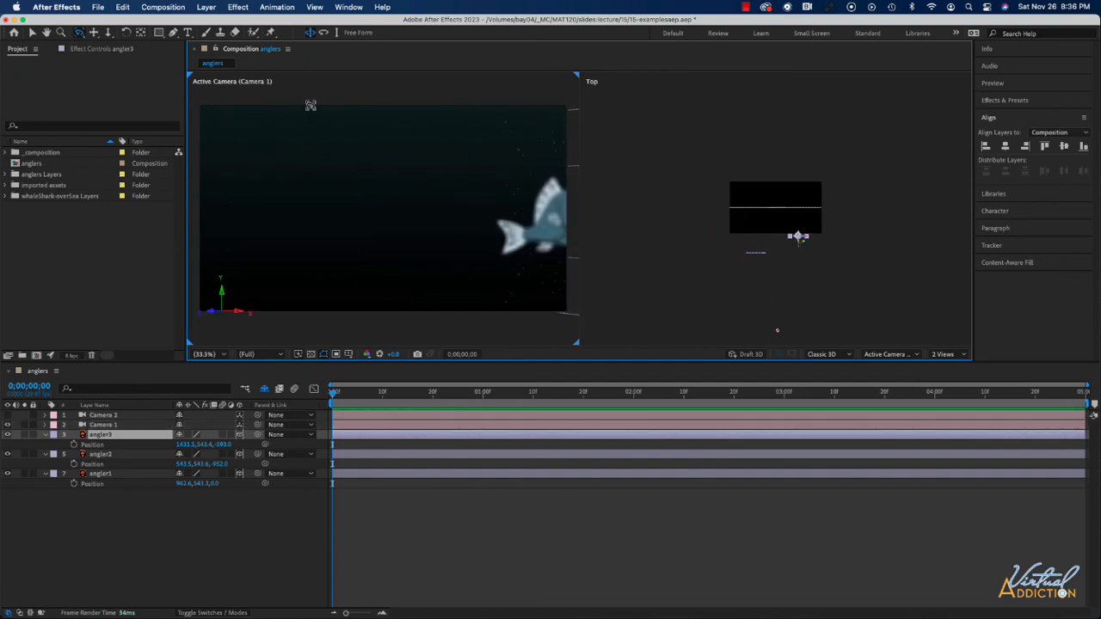
Step: Reset Camera 1 to its default placement
{"action": "left_click", "coordinate": [206, 7]}
{"action": "mouse_move", "coordinate": [211, 378]}
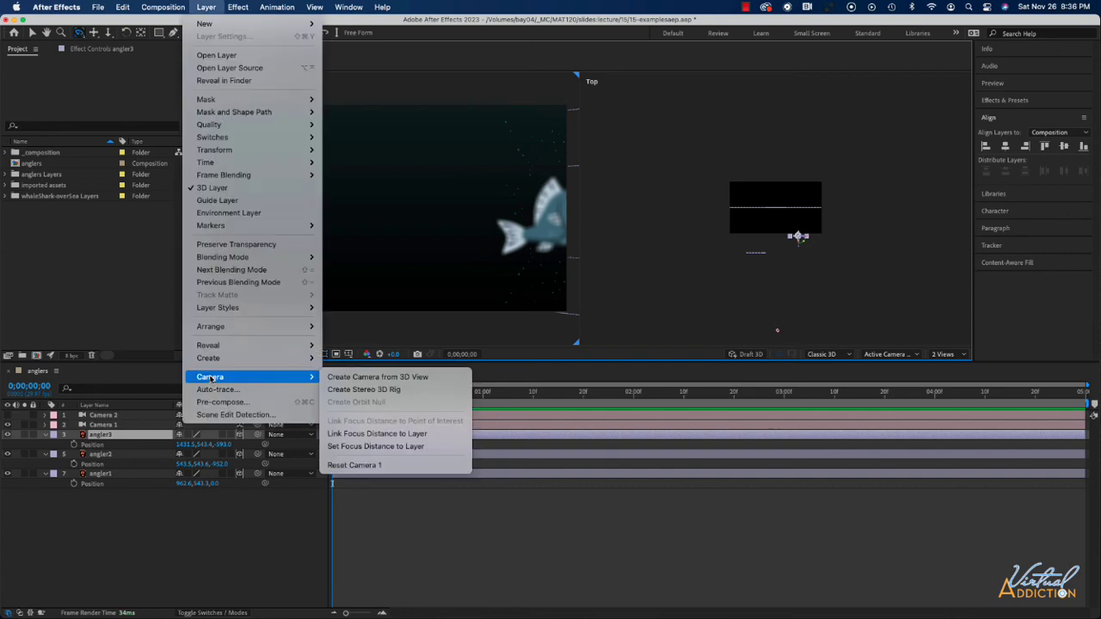
{"action": "left_click", "coordinate": [372, 465]}
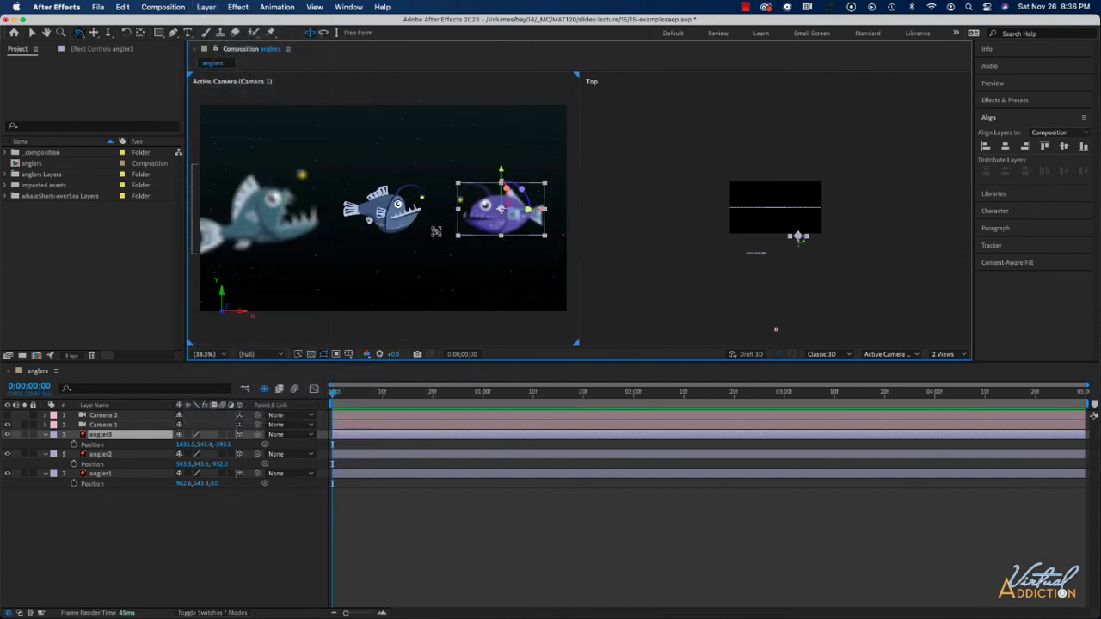
Step: Choose the Pan Camera POI tool and make Camera 2 the active camera in place of Camera 1
{"action": "left_click", "coordinate": [96, 35]}
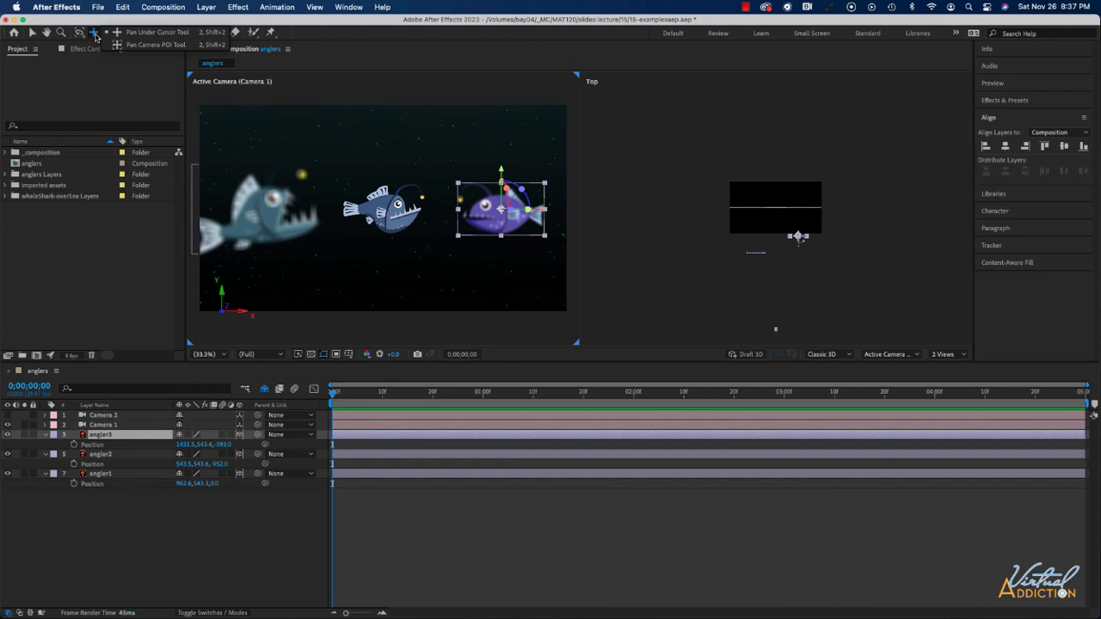
{"action": "left_click", "coordinate": [145, 46]}
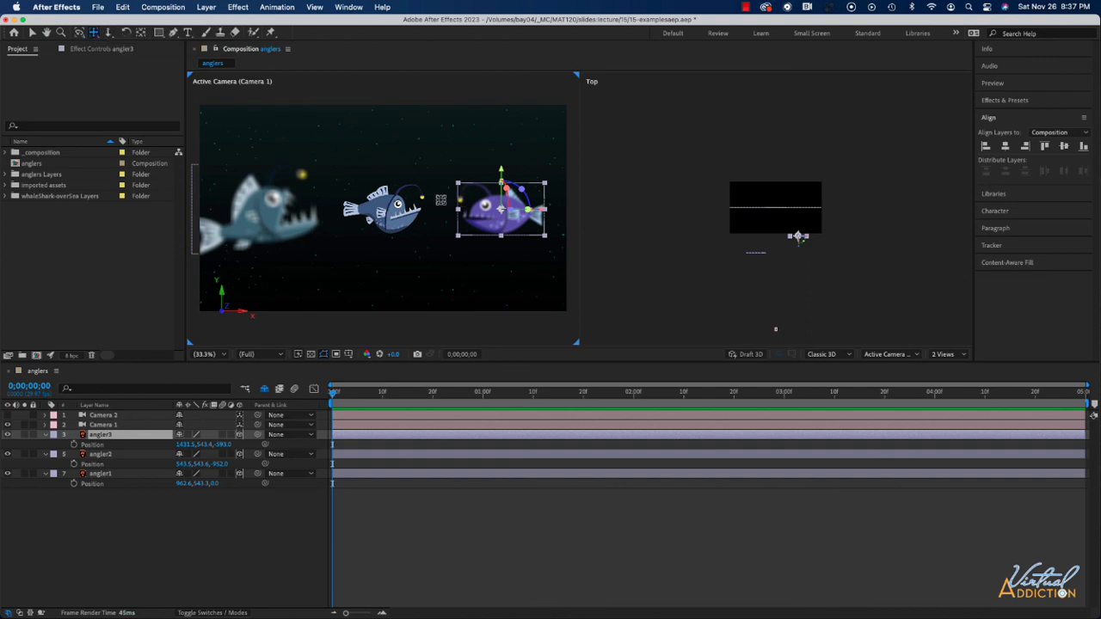
{"action": "left_click", "coordinate": [104, 416]}
{"action": "left_click", "coordinate": [7, 425]}
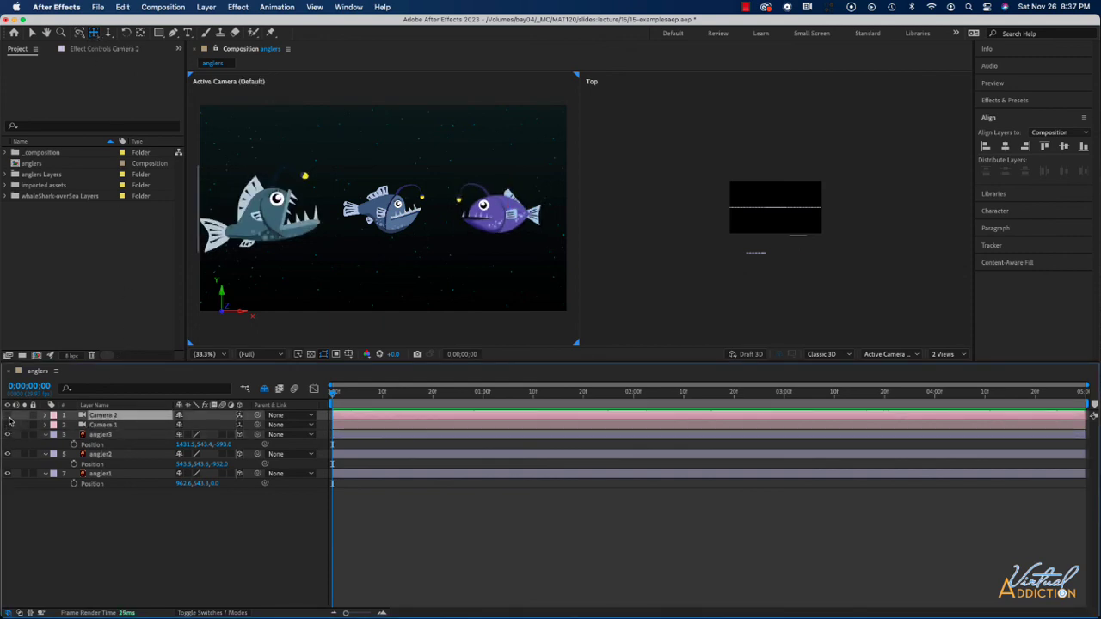
{"action": "left_click", "coordinate": [8, 415]}
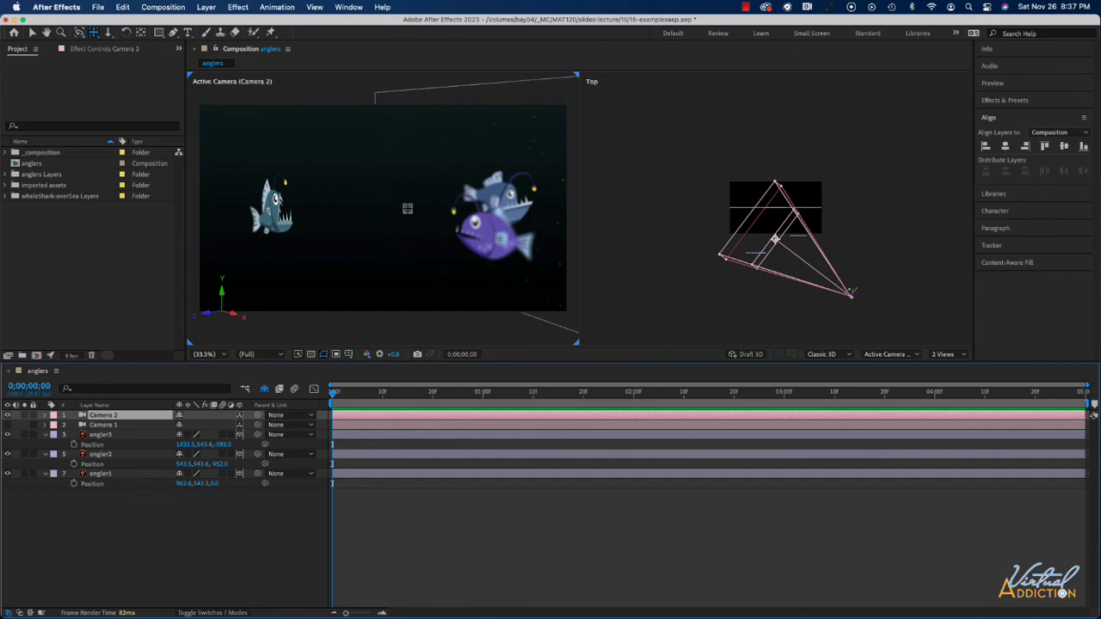
Step: Reset Camera 2 and pan it with its point of interest to about X 953, Y 513
{"action": "left_click", "coordinate": [205, 7]}
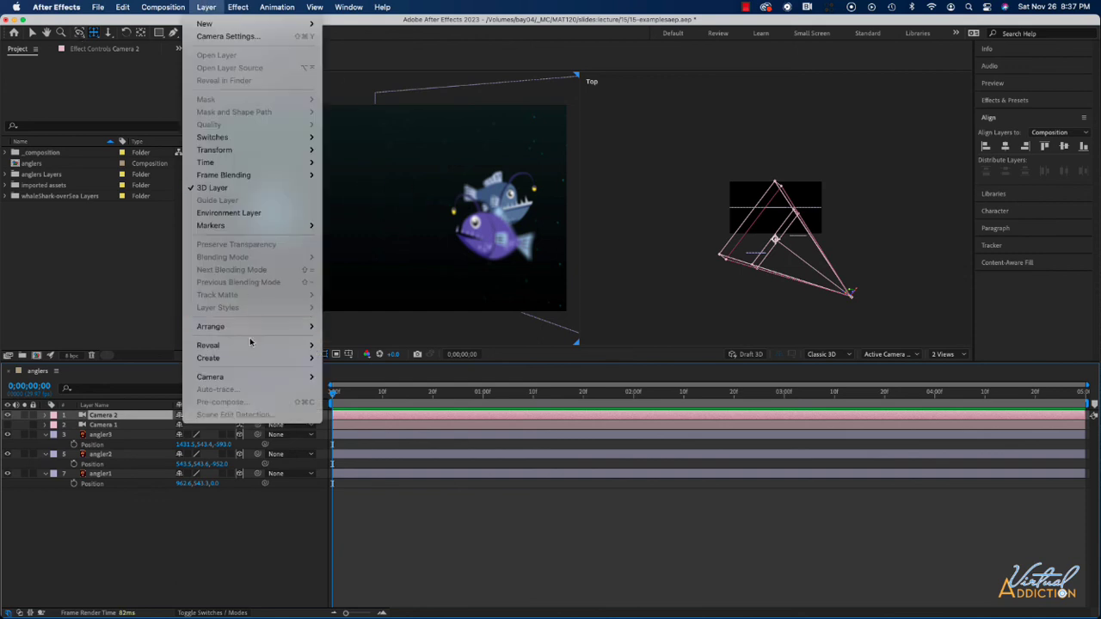
{"action": "mouse_move", "coordinate": [239, 376]}
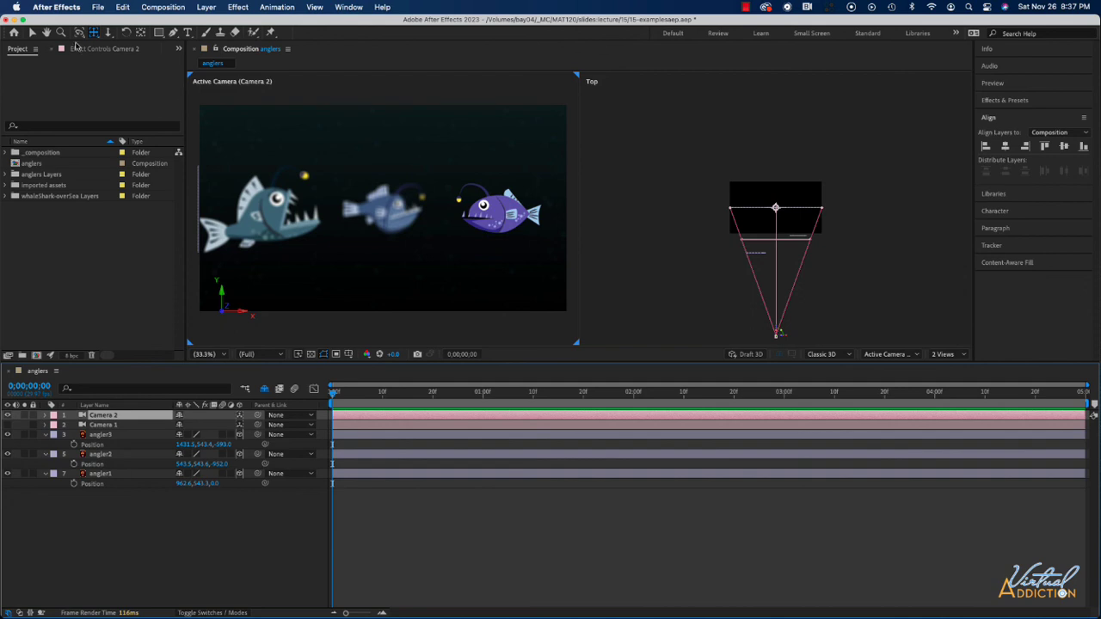
{"action": "left_click", "coordinate": [93, 35]}
{"action": "mouse_move", "coordinate": [420, 212]}
{"action": "left_mouse_down"}
{"action": "mouse_move", "coordinate": [507, 208]}
{"action": "mouse_move", "coordinate": [267, 199]}
{"action": "mouse_move", "coordinate": [335, 198]}
{"action": "mouse_move", "coordinate": [383, 158]}
{"action": "mouse_move", "coordinate": [393, 219]}
{"action": "mouse_move", "coordinate": [386, 172]}
{"action": "mouse_move", "coordinate": [373, 186]}
{"action": "mouse_move", "coordinate": [414, 222]}
{"action": "mouse_move", "coordinate": [416, 130]}
{"action": "mouse_move", "coordinate": [420, 249]}
{"action": "mouse_move", "coordinate": [416, 217]}
{"action": "left_mouse_up"}
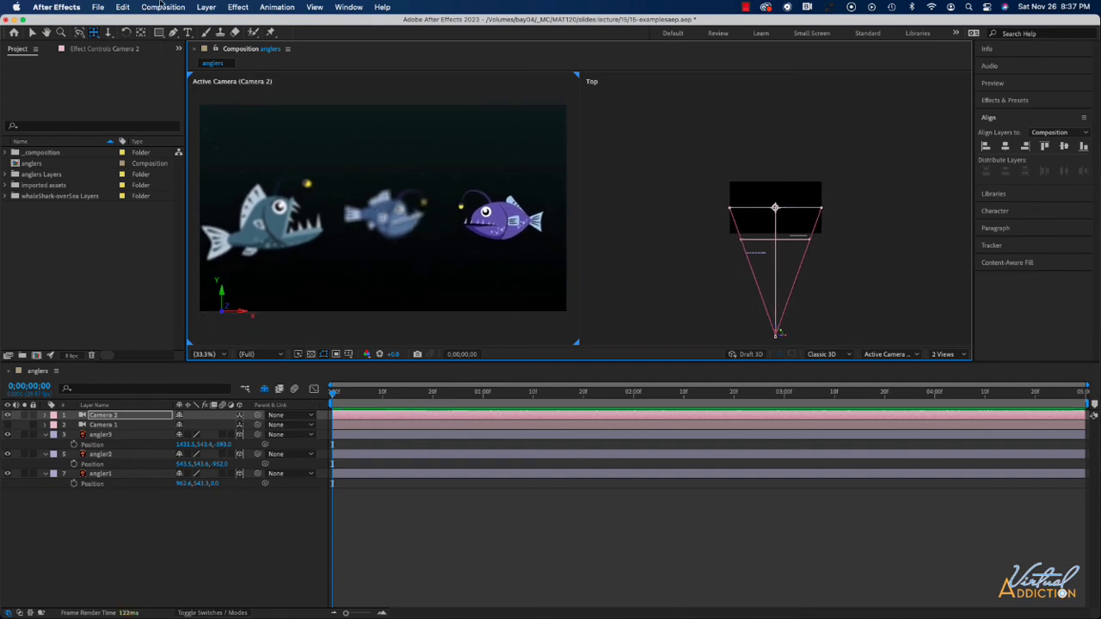
Step: Dolly Camera 2 in close to the blue angler and back out to about Z -2034, and expand its transform and camera options
{"action": "left_click_drag", "start_coordinate": [109, 34], "coordinate": [158, 61]}
{"action": "left_click_drag", "start_coordinate": [378, 192], "coordinate": [541, 199]}
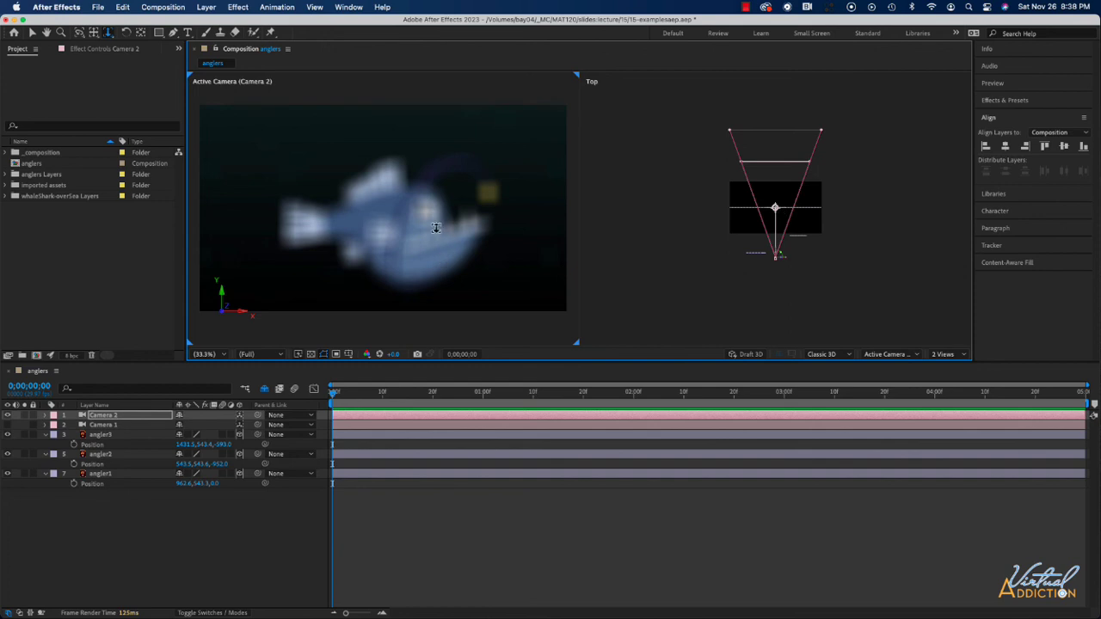
{"action": "left_click_drag", "start_coordinate": [431, 228], "coordinate": [535, 212]}
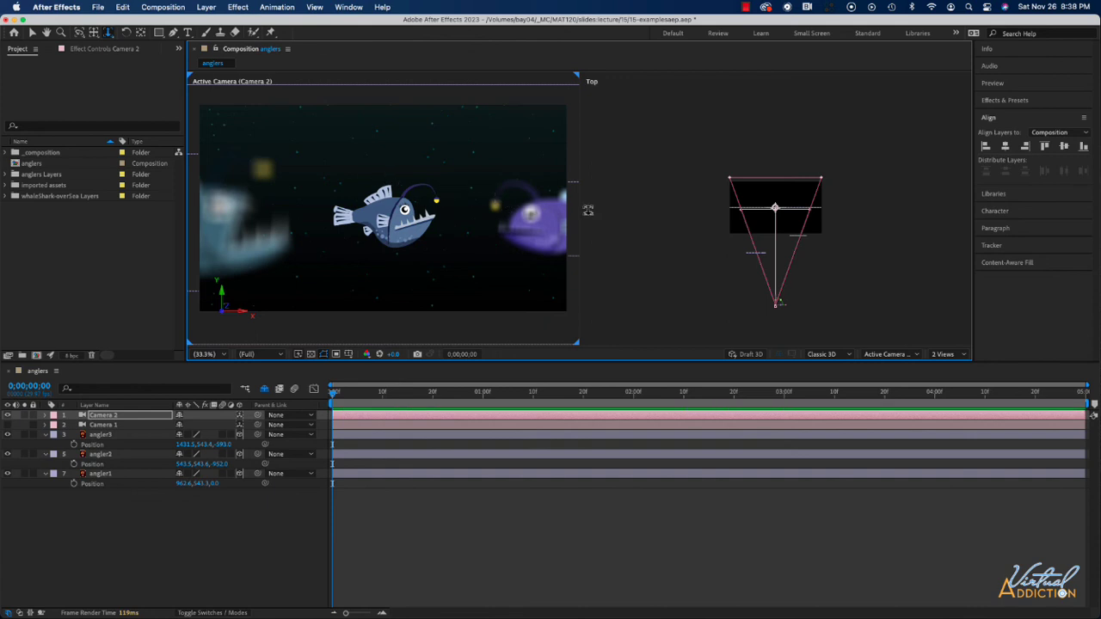
{"action": "left_click", "coordinate": [45, 416]}
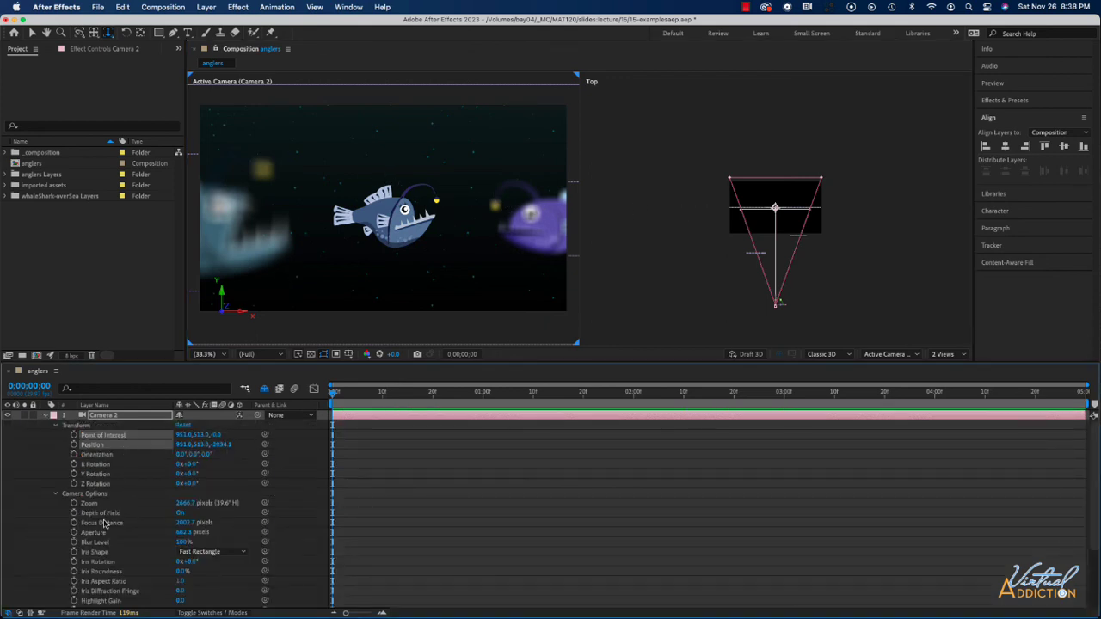